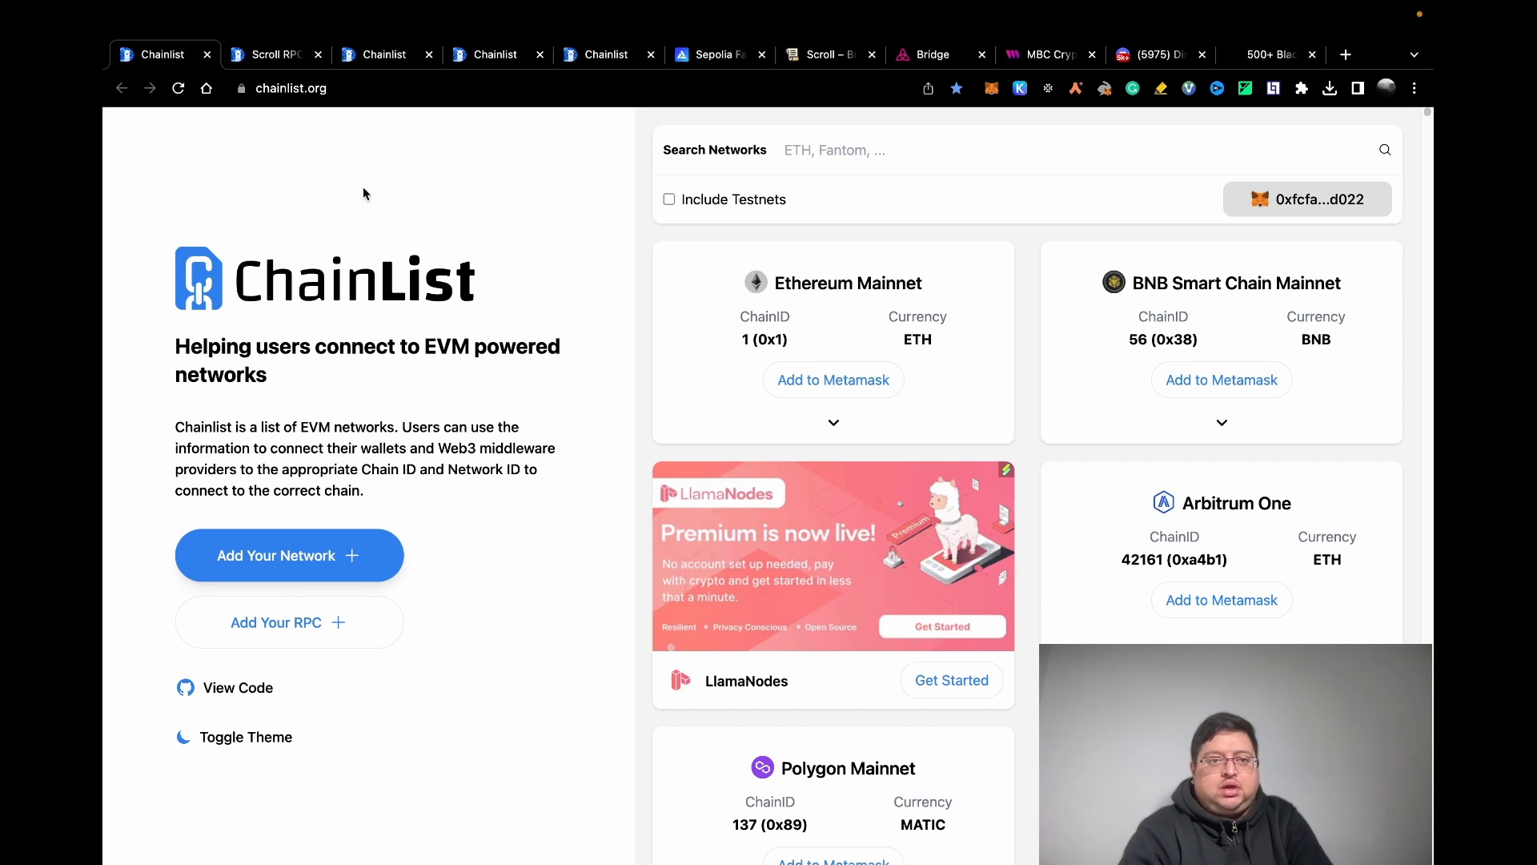
# Review the Chainlist entries for the Scroll, Taiko, zkSync and Linea networks.
pyautogui.click(273, 54)
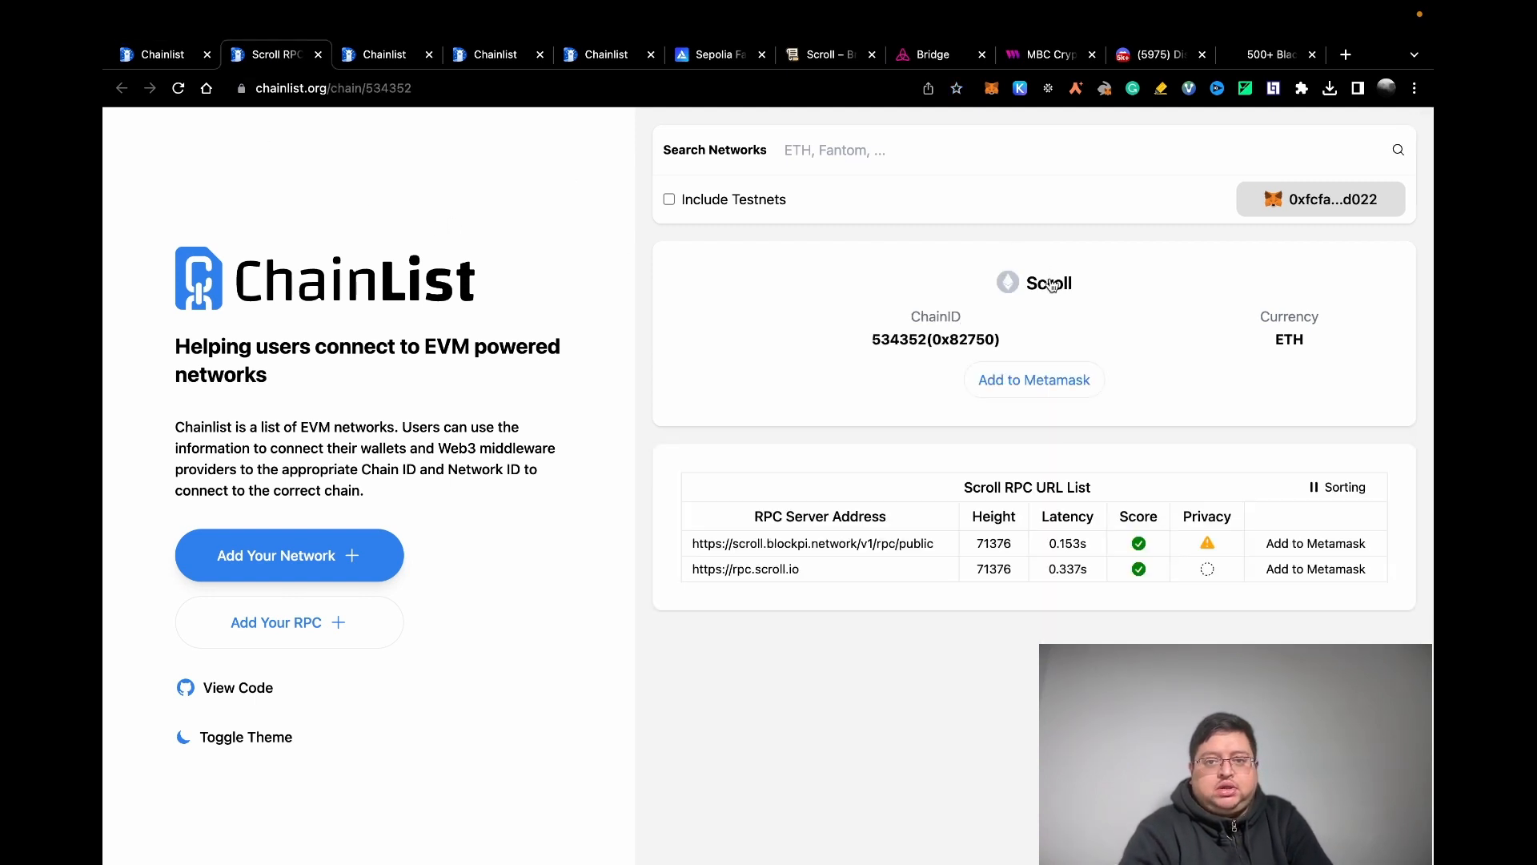
pyautogui.click(402, 63)
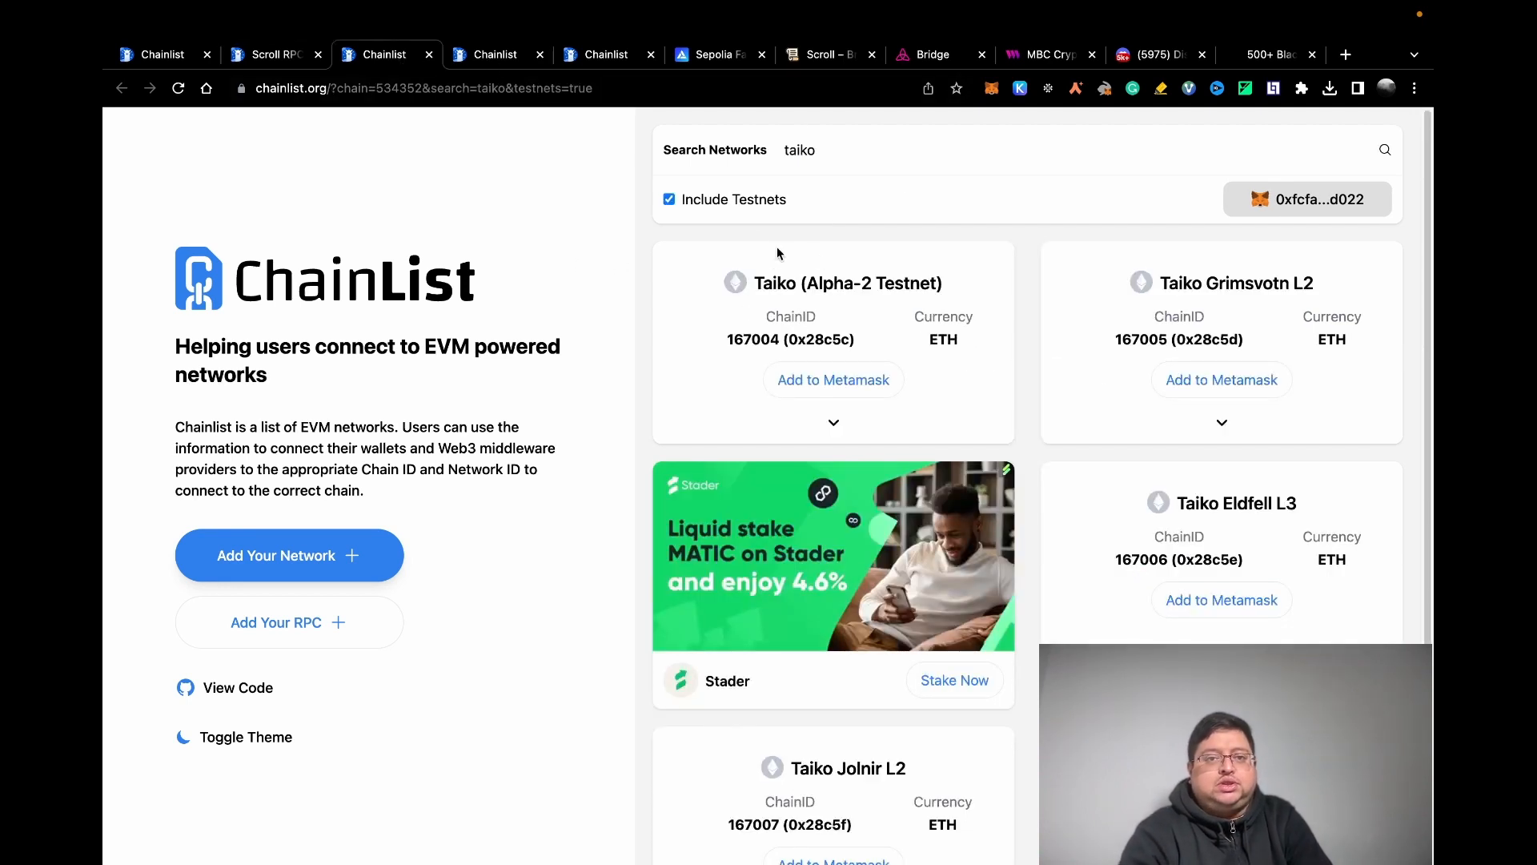
pyautogui.click(491, 53)
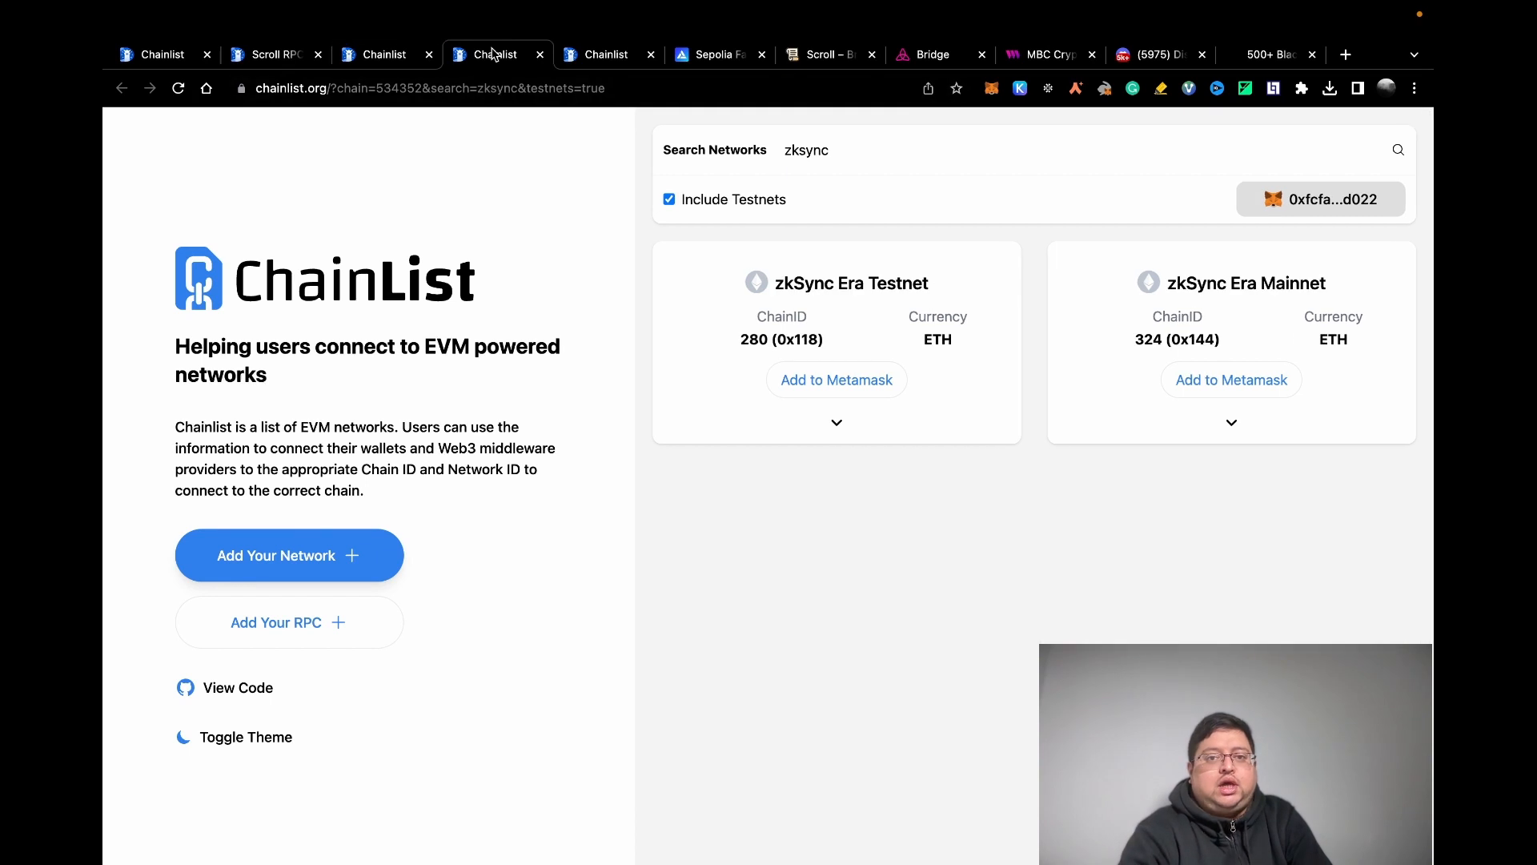
pyautogui.click(611, 67)
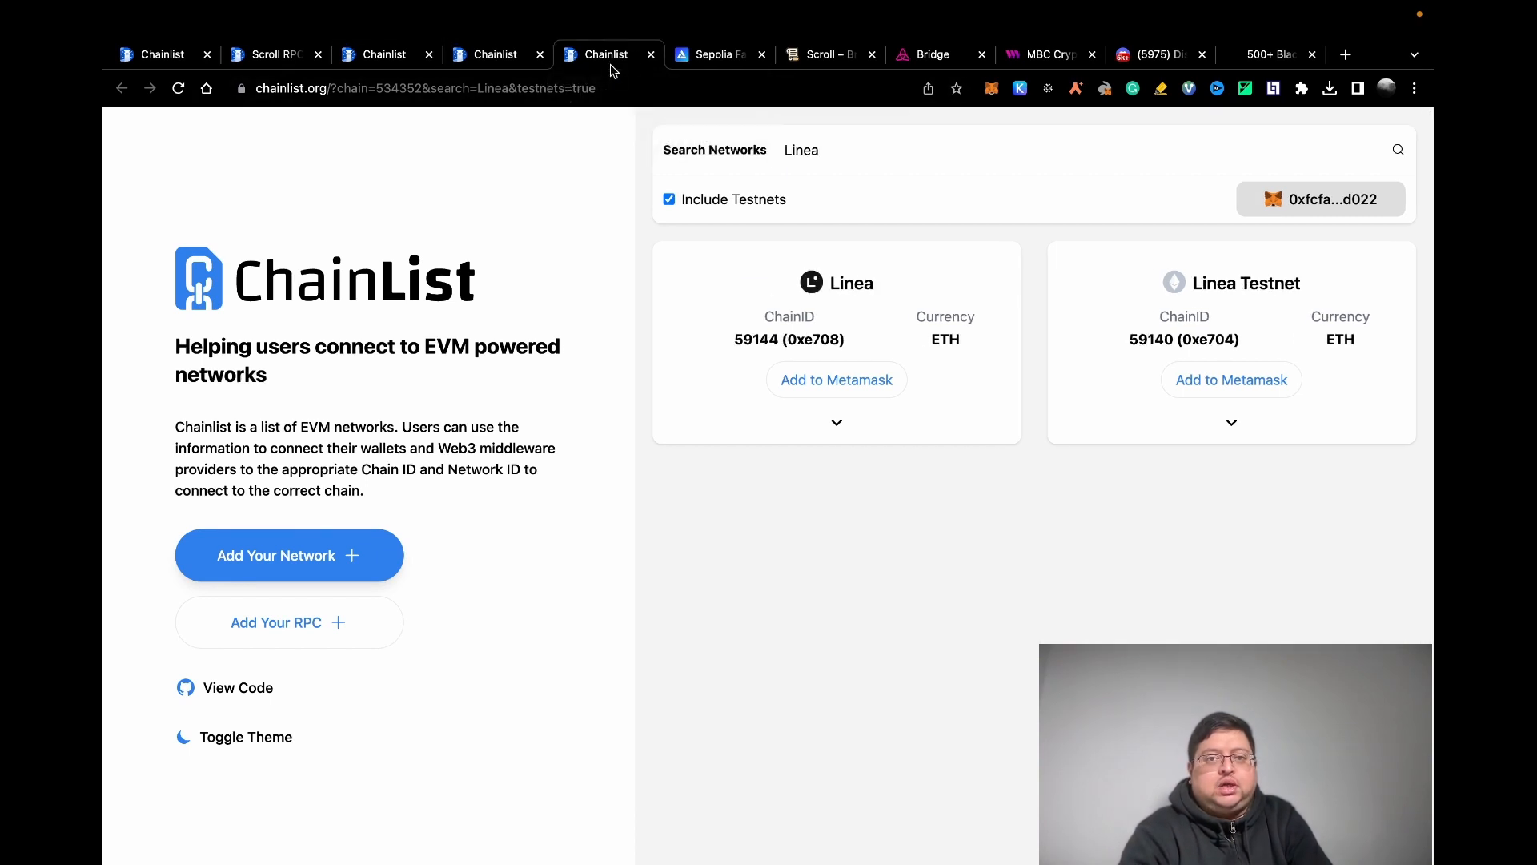
# Review the Sepolia faucet and the Scroll and Taiko bridge pages for moving Sepolia ETH.
pyautogui.click(721, 56)
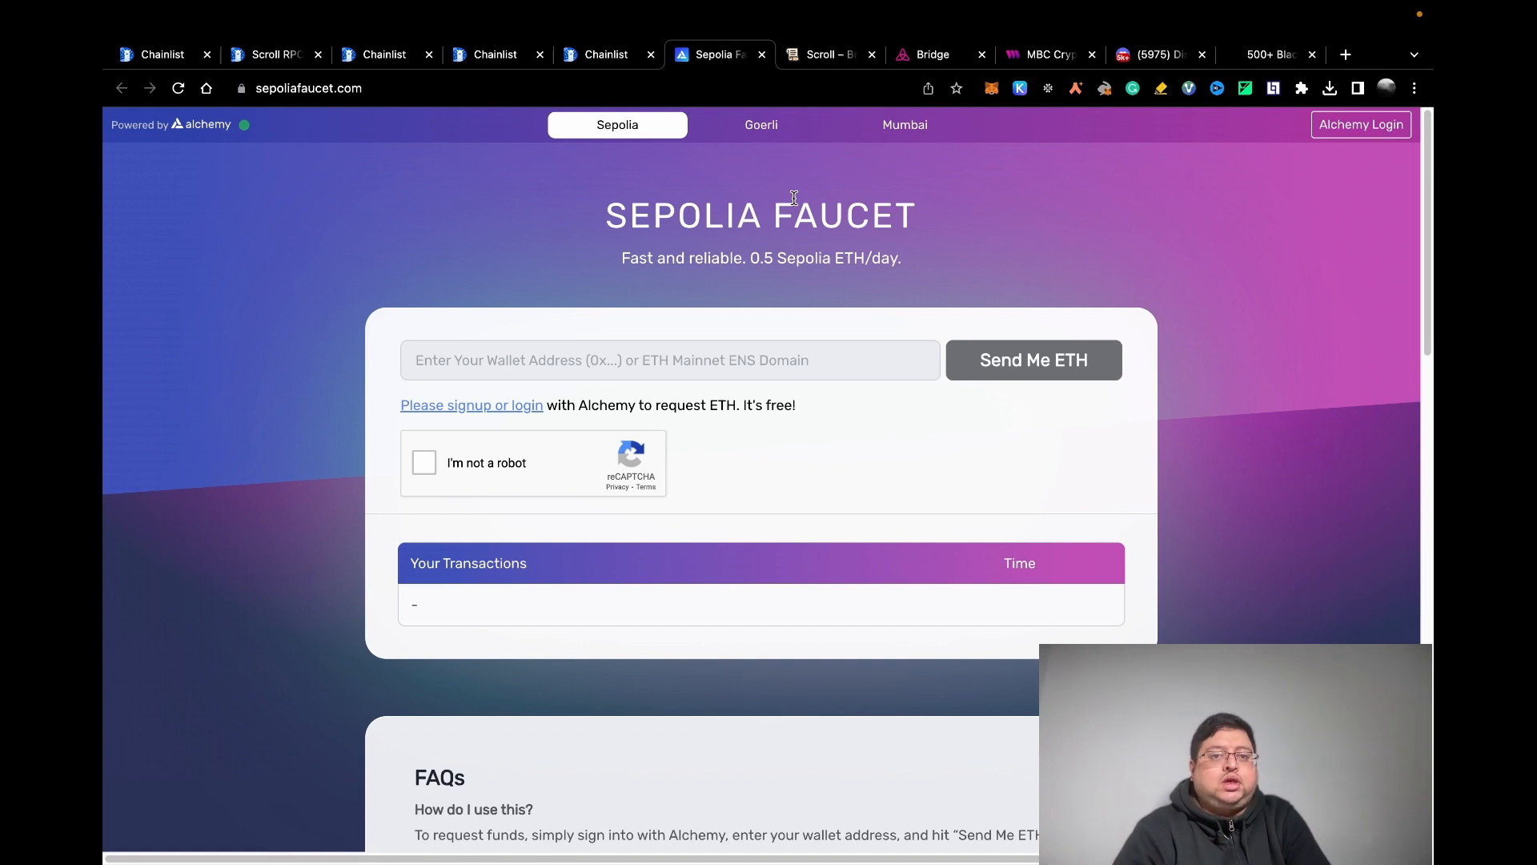
pyautogui.click(830, 56)
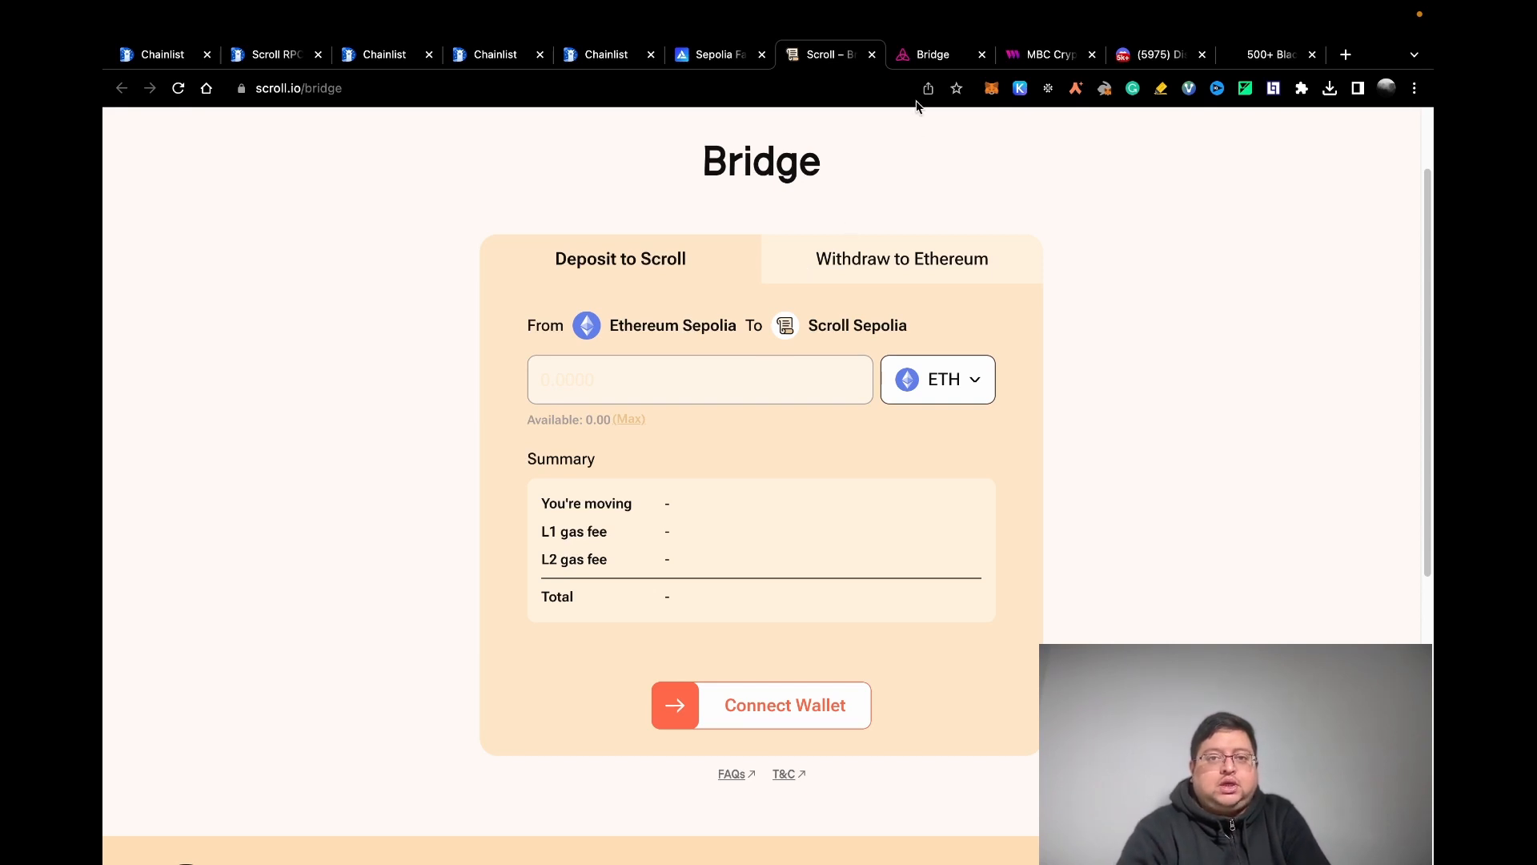
pyautogui.click(931, 60)
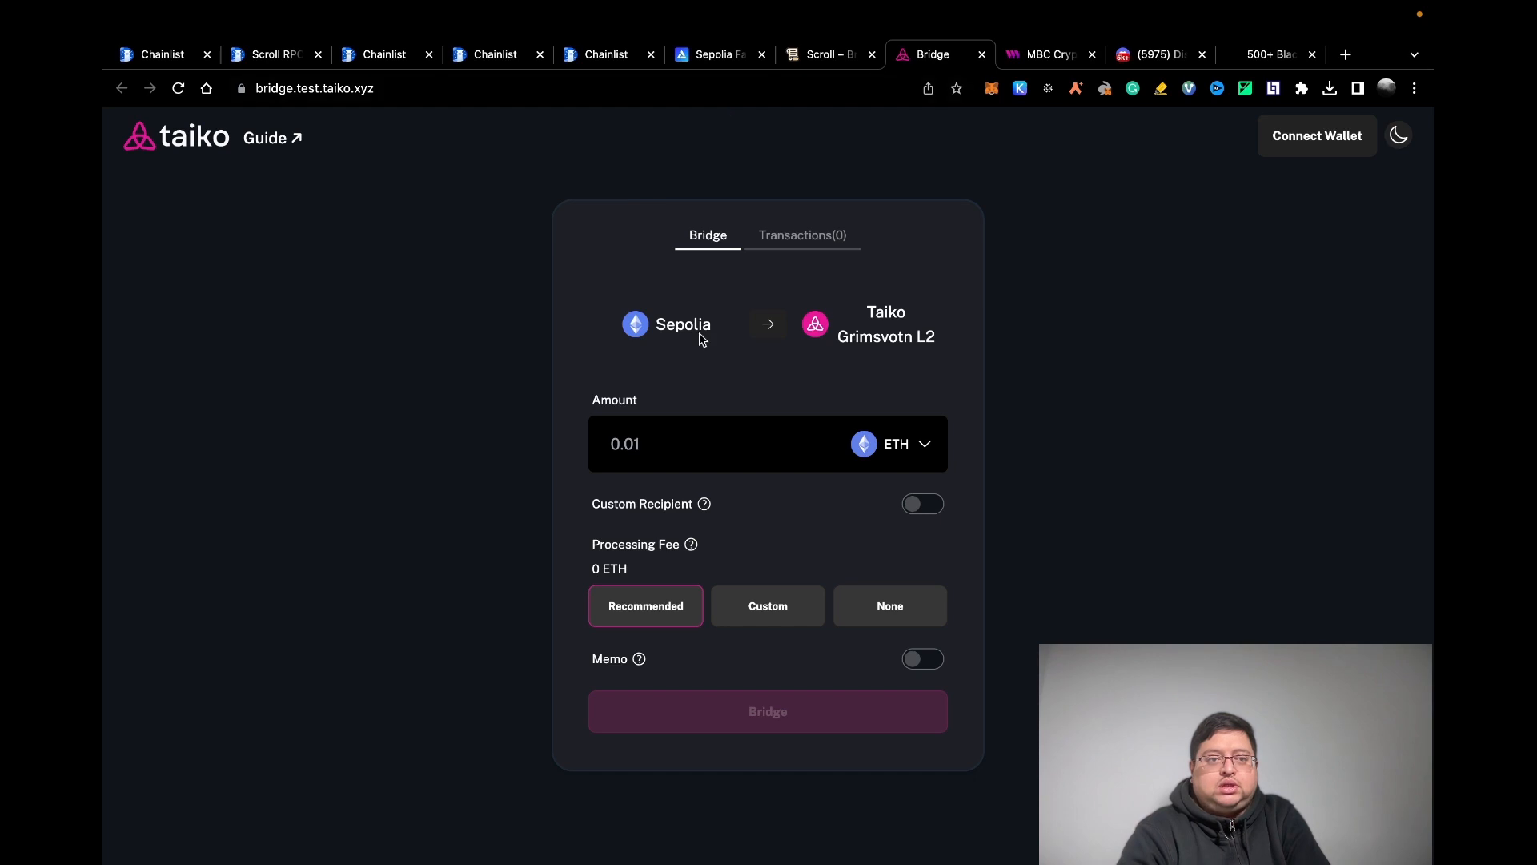
# Start deploying a new contract in thirdweb based on the popular ERC20 Token contract.
pyautogui.click(1051, 56)
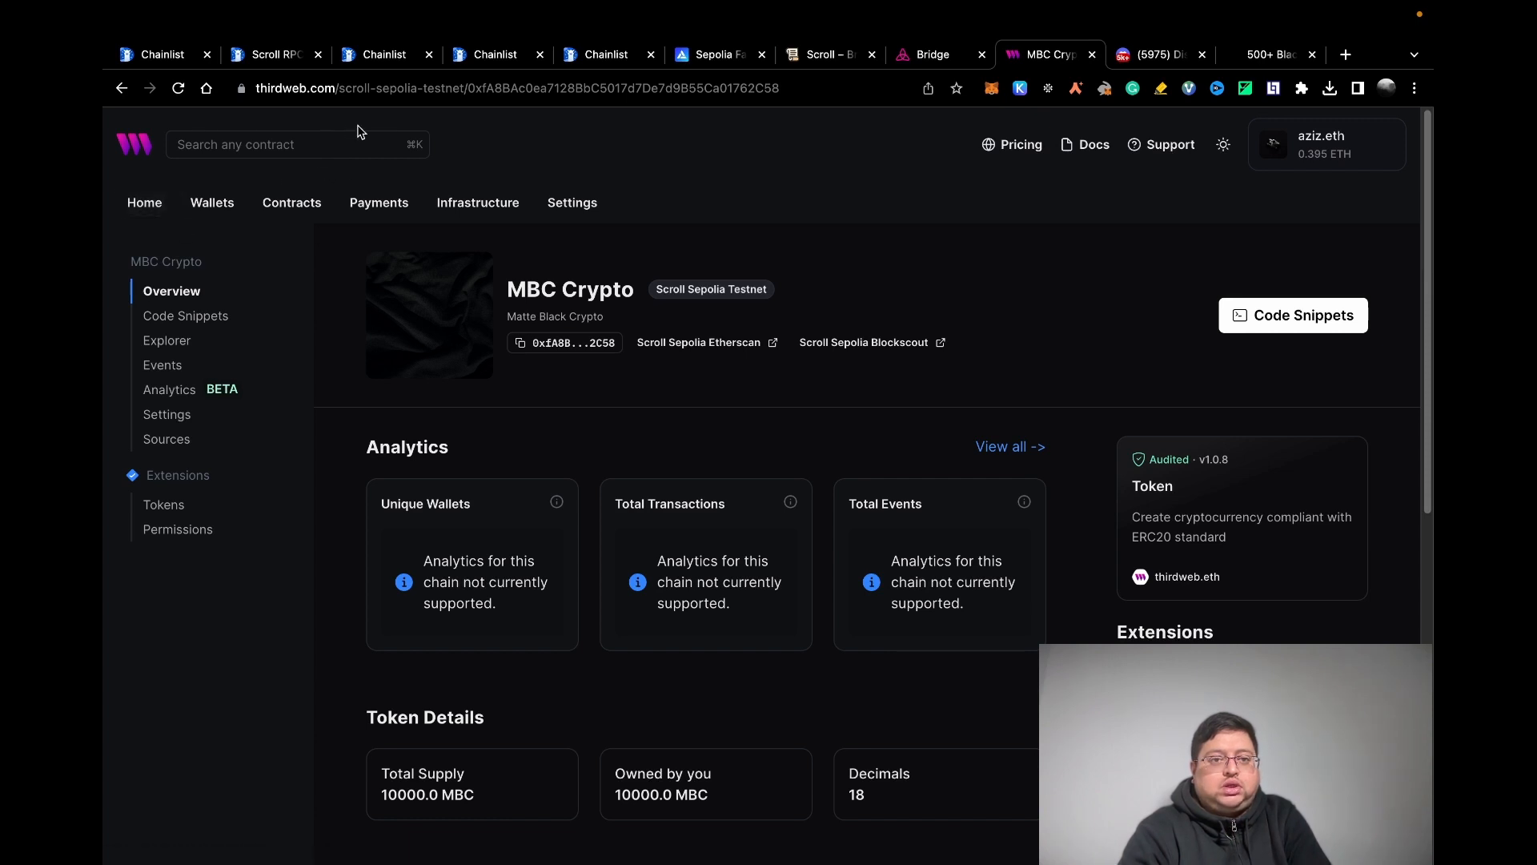
pyautogui.click(307, 206)
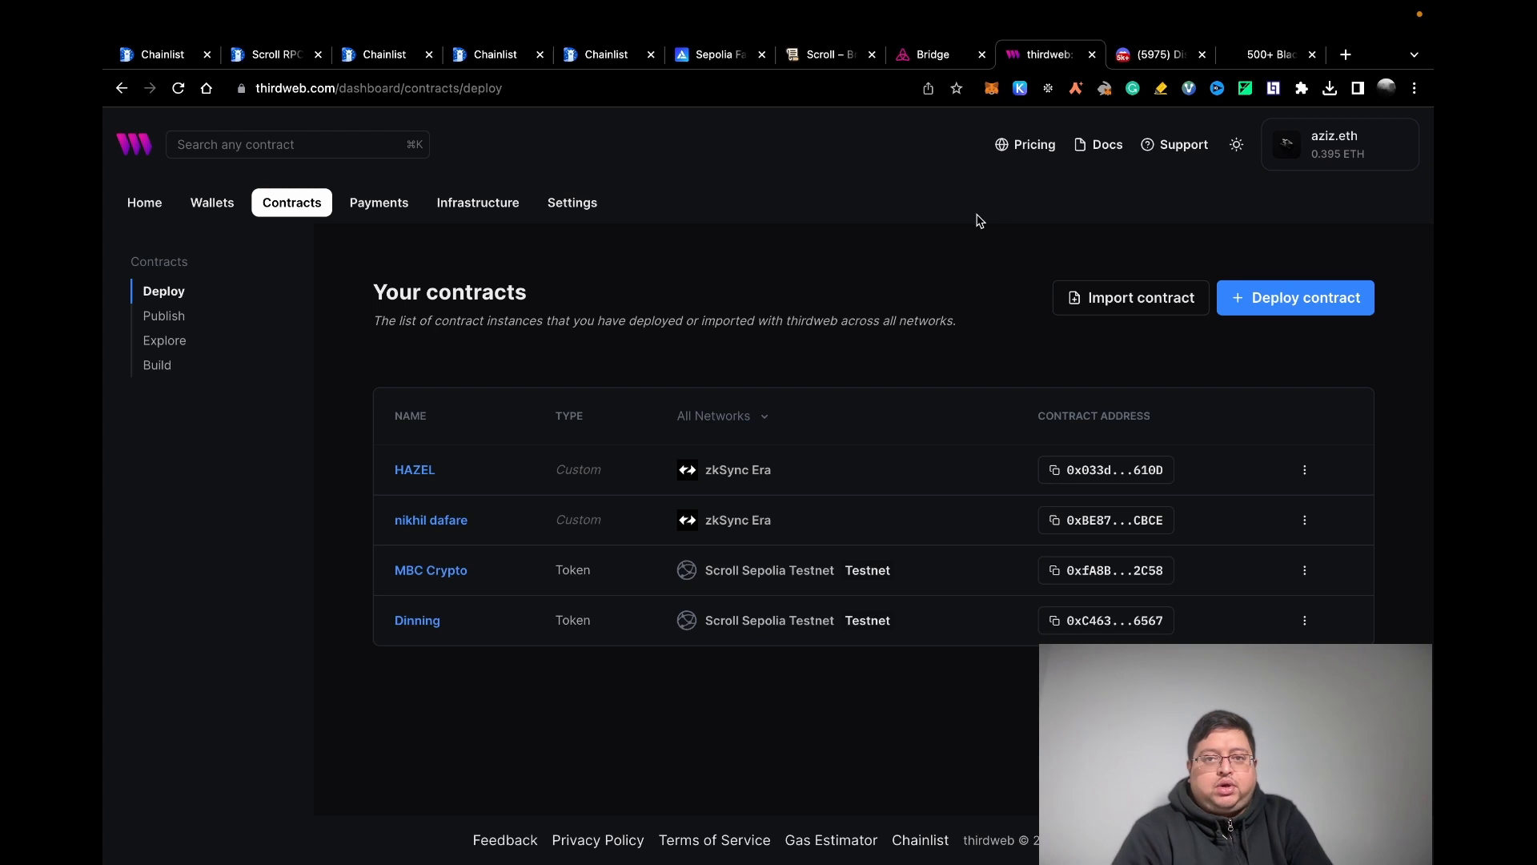
pyautogui.click(1288, 298)
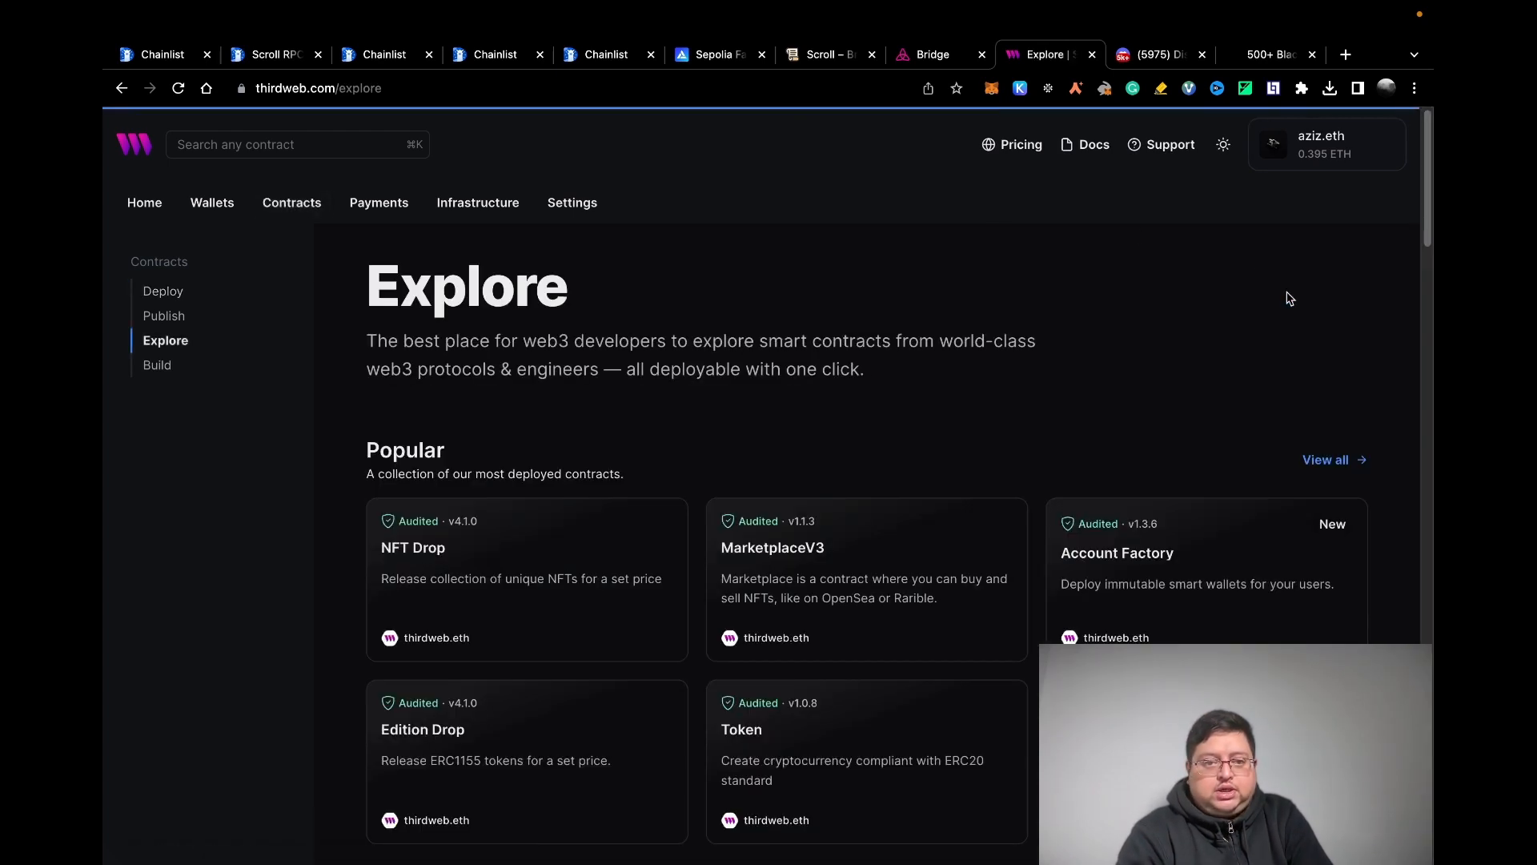
pyautogui.click(912, 755)
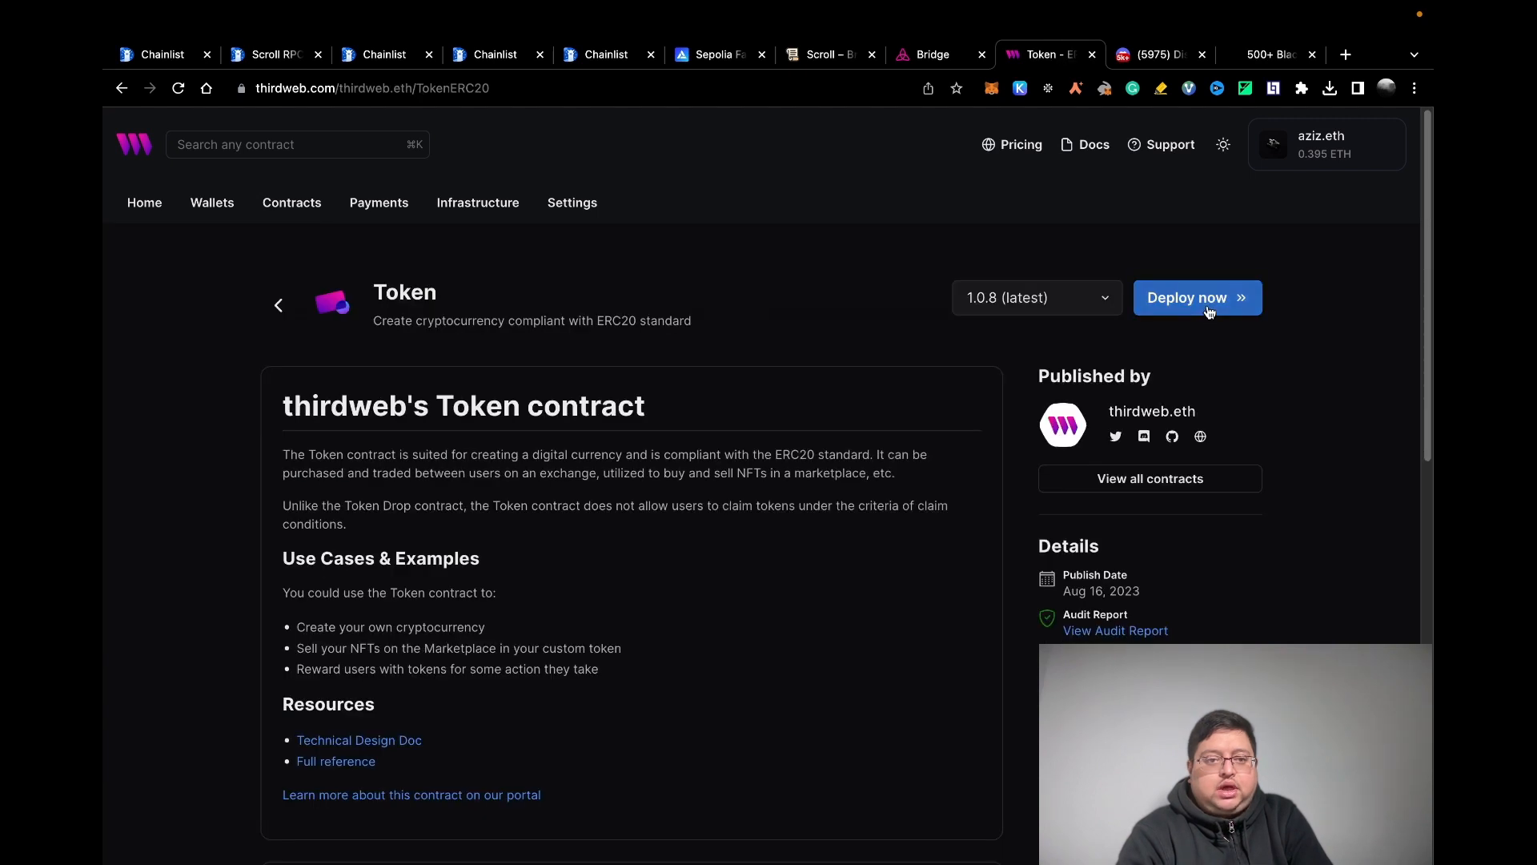
pyautogui.click(1209, 311)
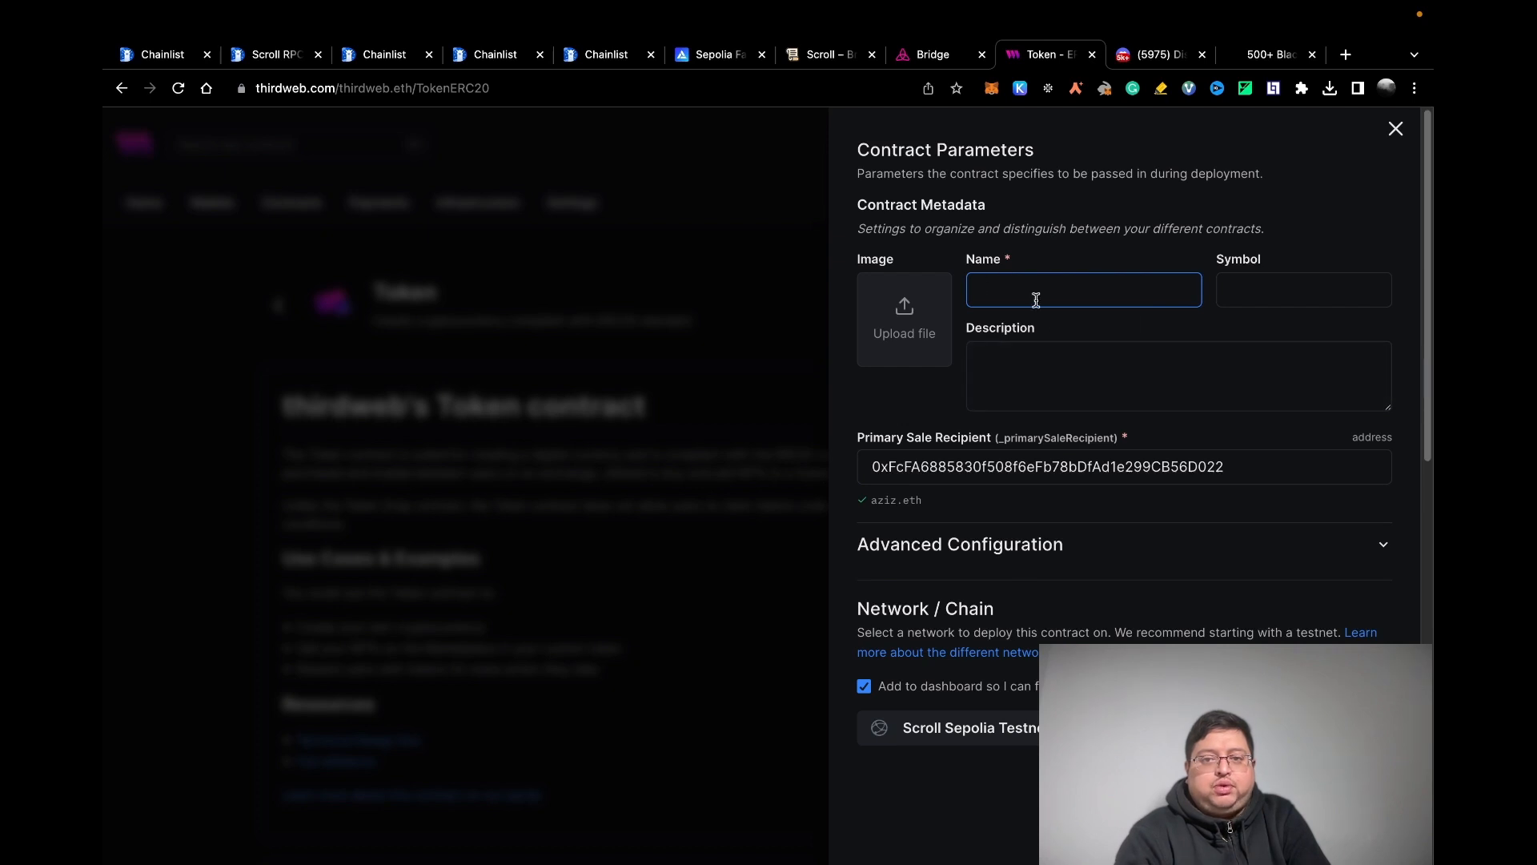
# Browse the networks available for deploying the contract and keep the current network selection.
pyautogui.click(1008, 745)
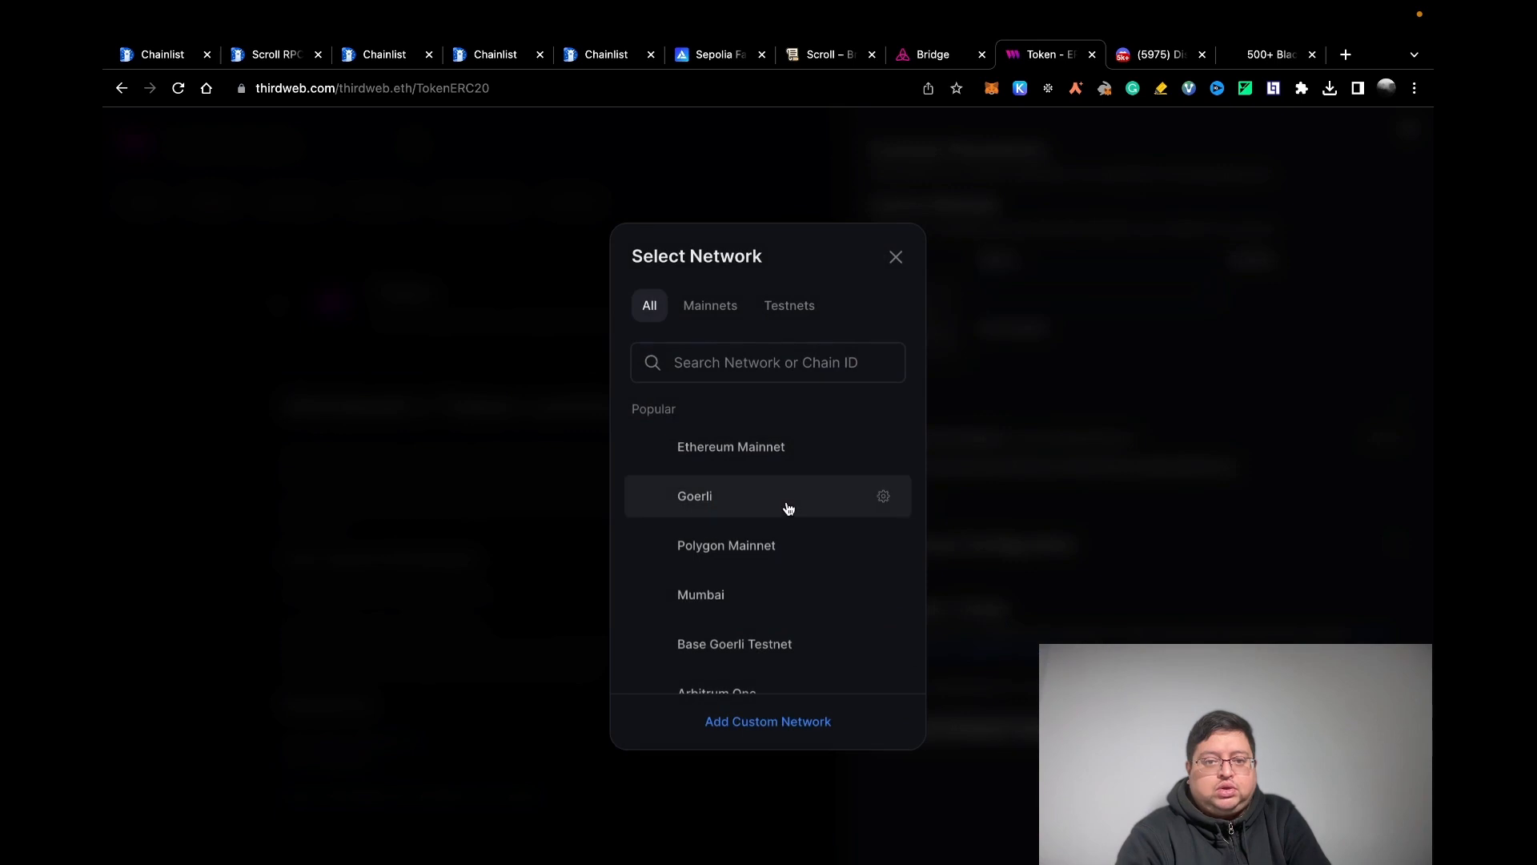
pyautogui.scroll(-10, 786, 508)
pyautogui.scroll(-5, 788, 507)
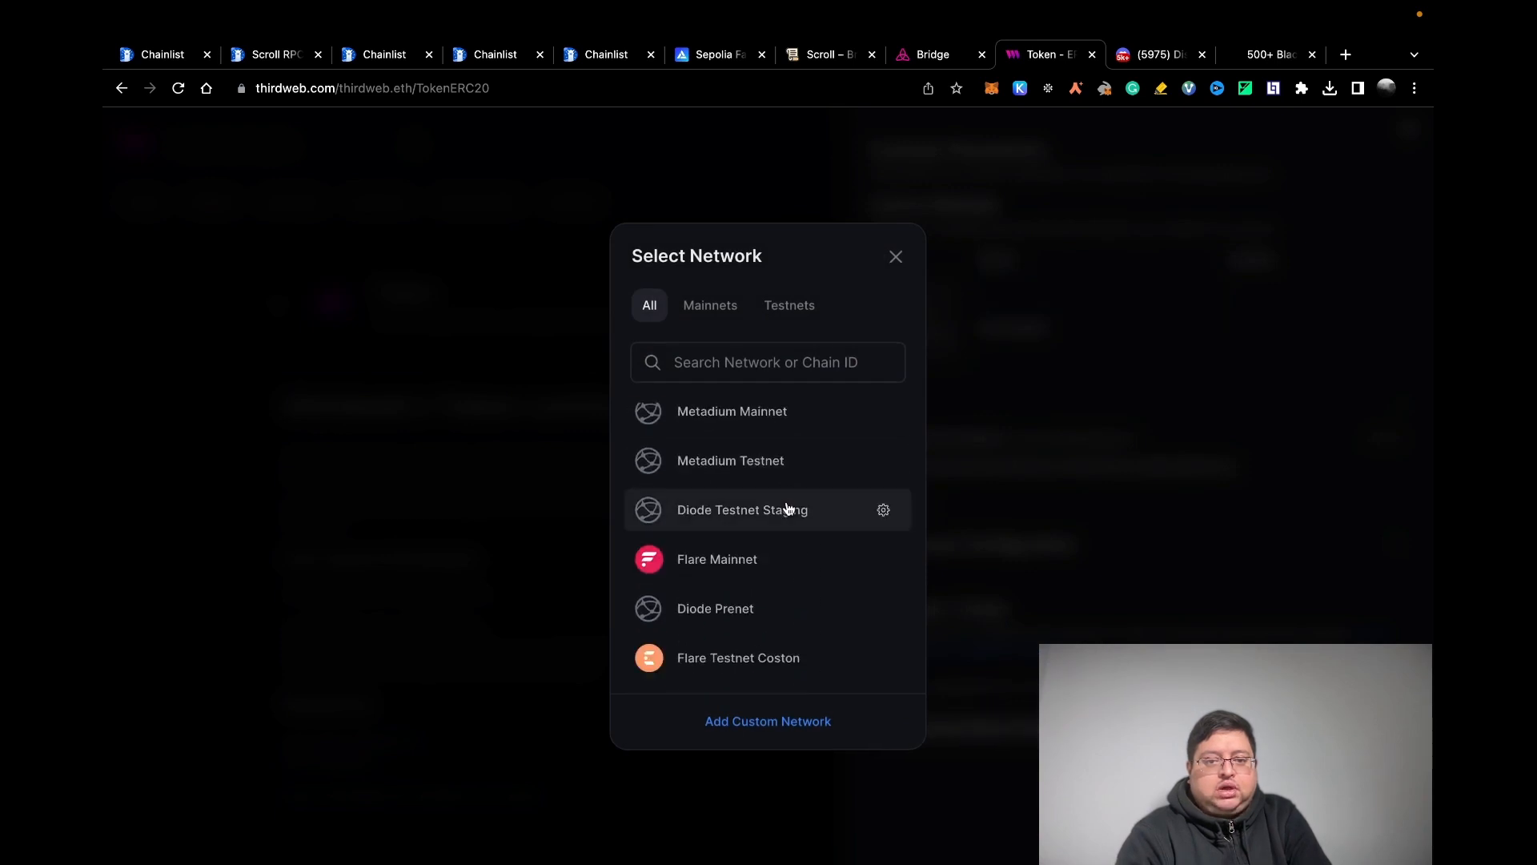
pyautogui.scroll(-15, 786, 509)
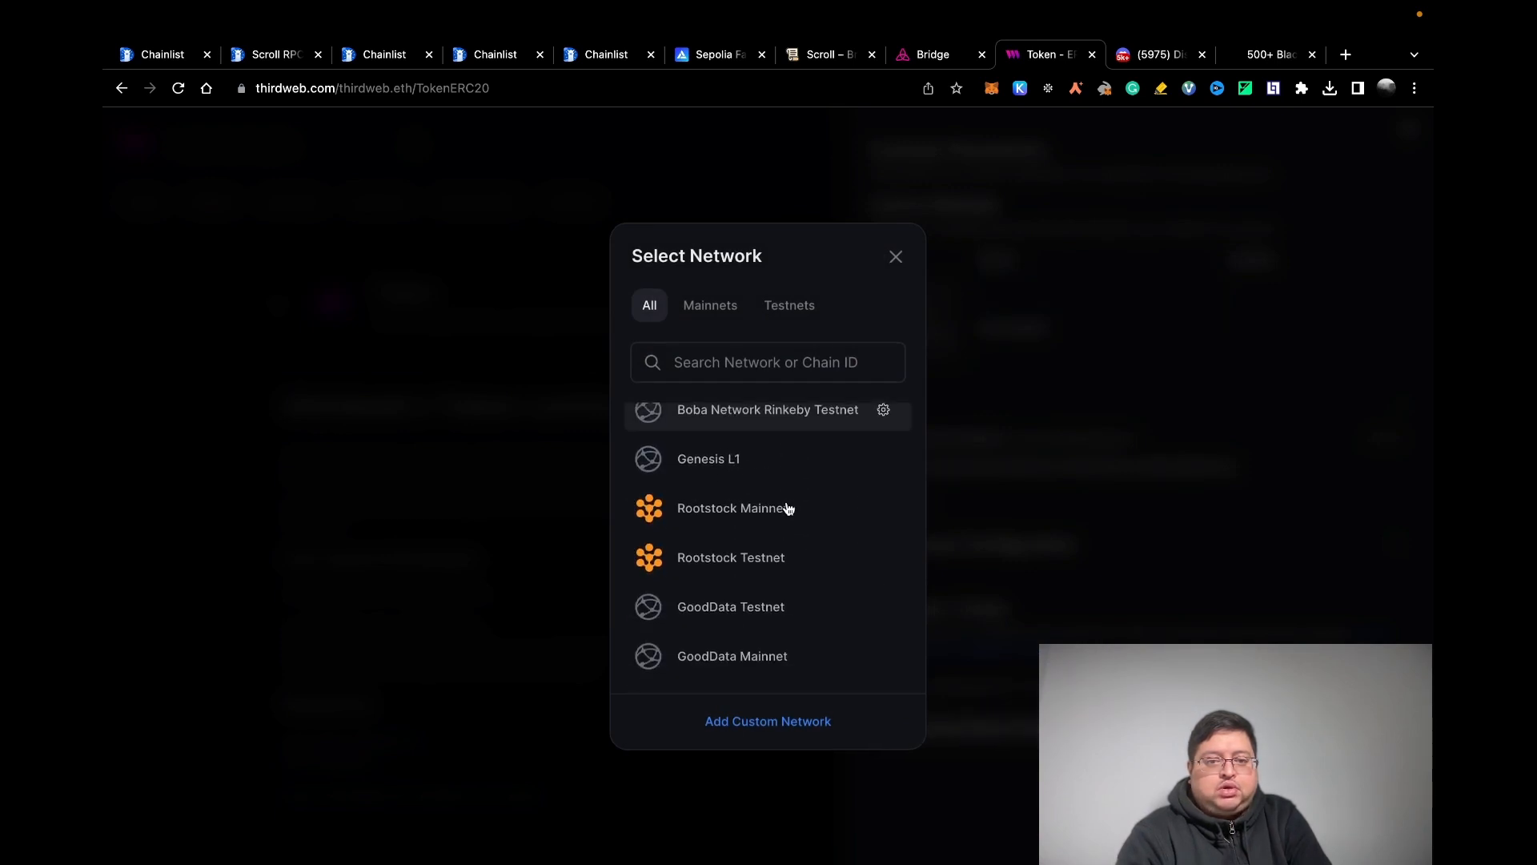
pyautogui.scroll(20, 787, 508)
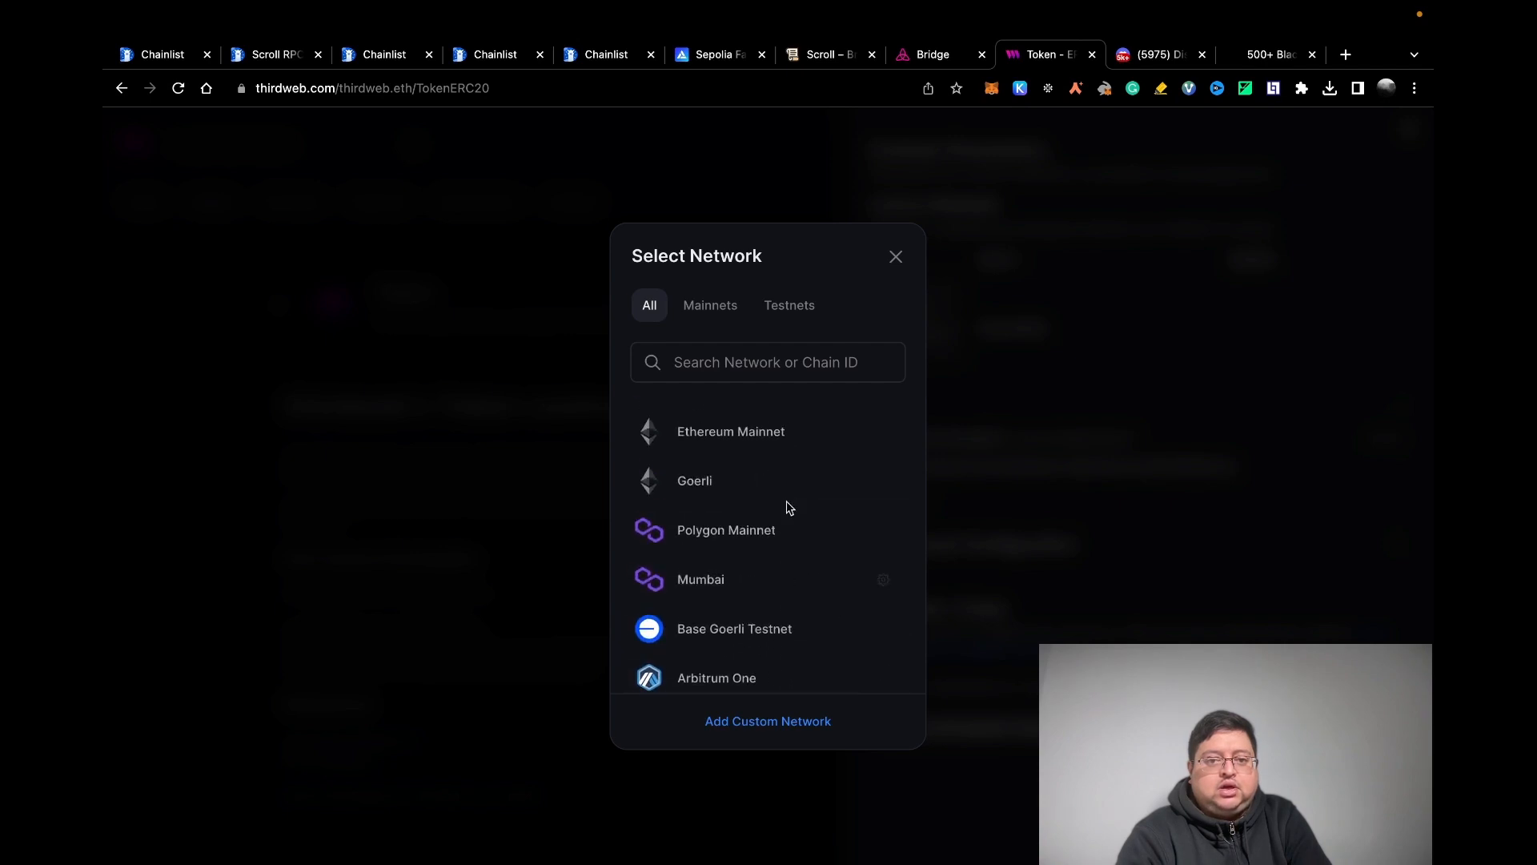
pyautogui.click(896, 256)
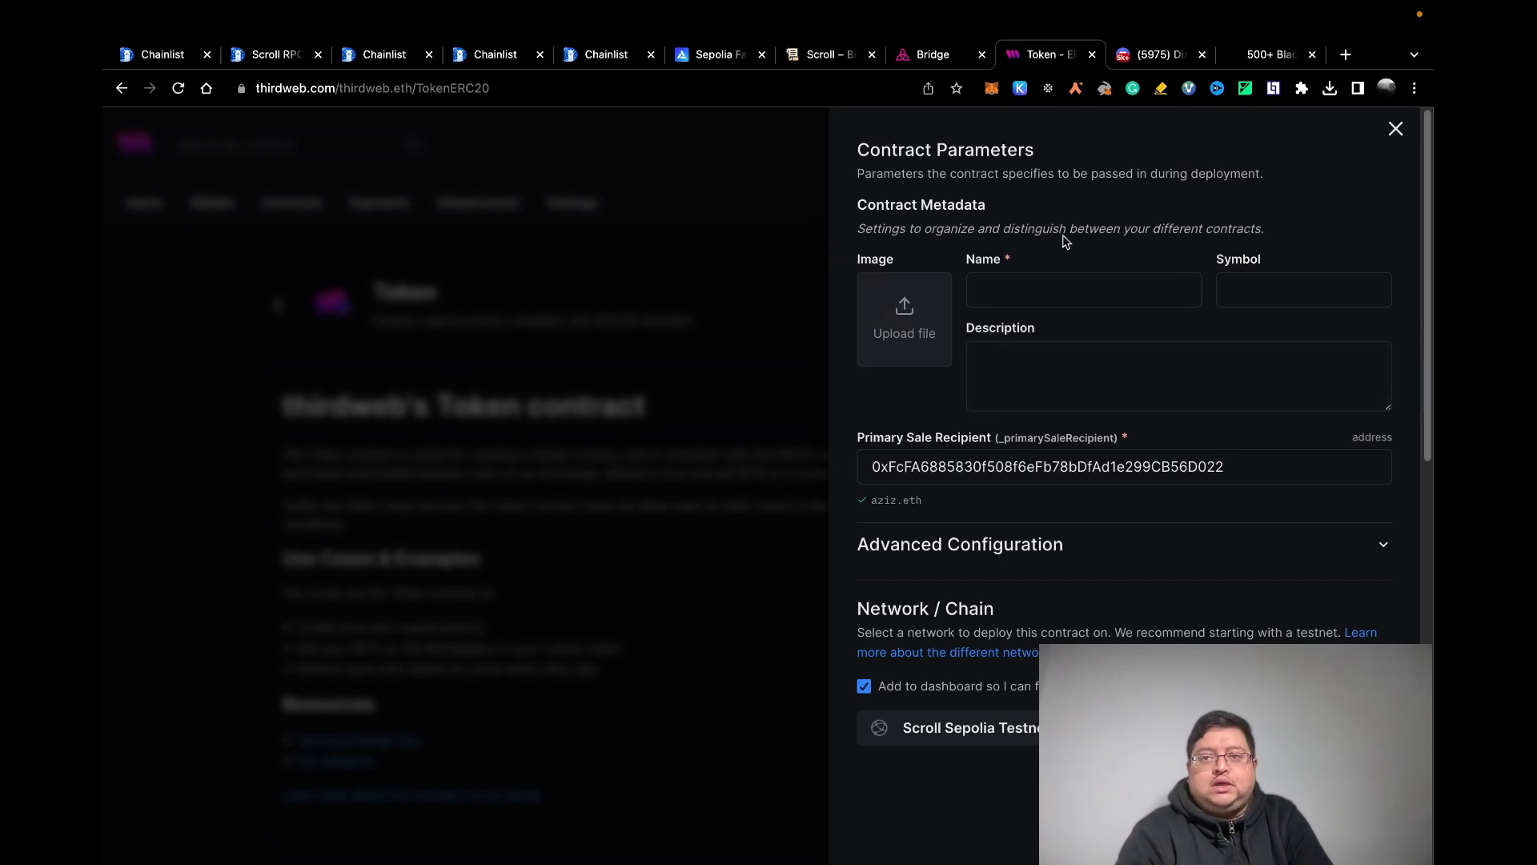
# Switch to Unsplash and download a dark textured photo from the black image results.
pyautogui.click(1273, 54)
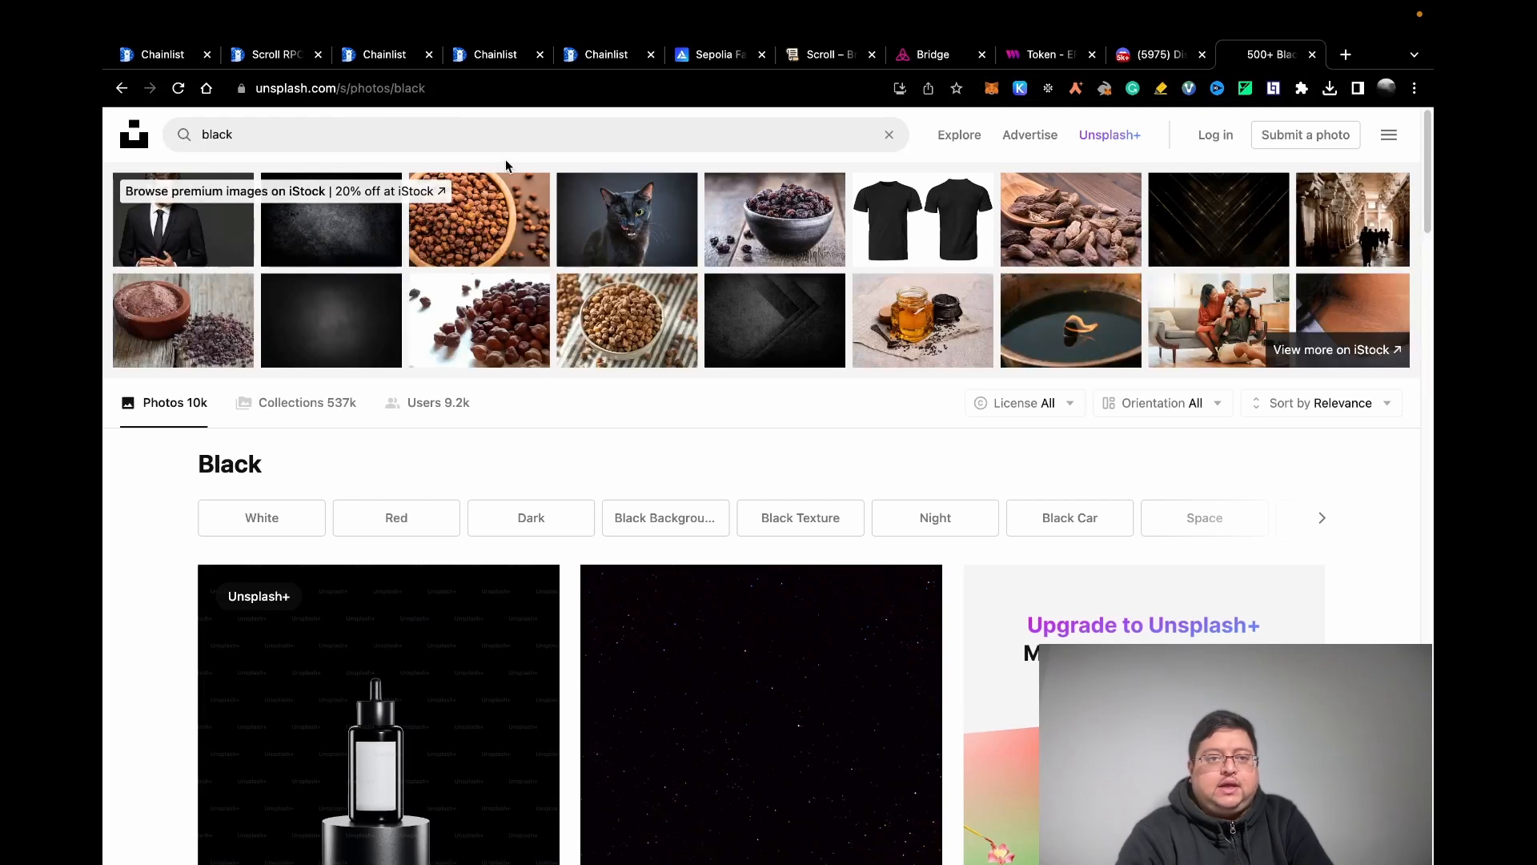
pyautogui.scroll(-10, 471, 318)
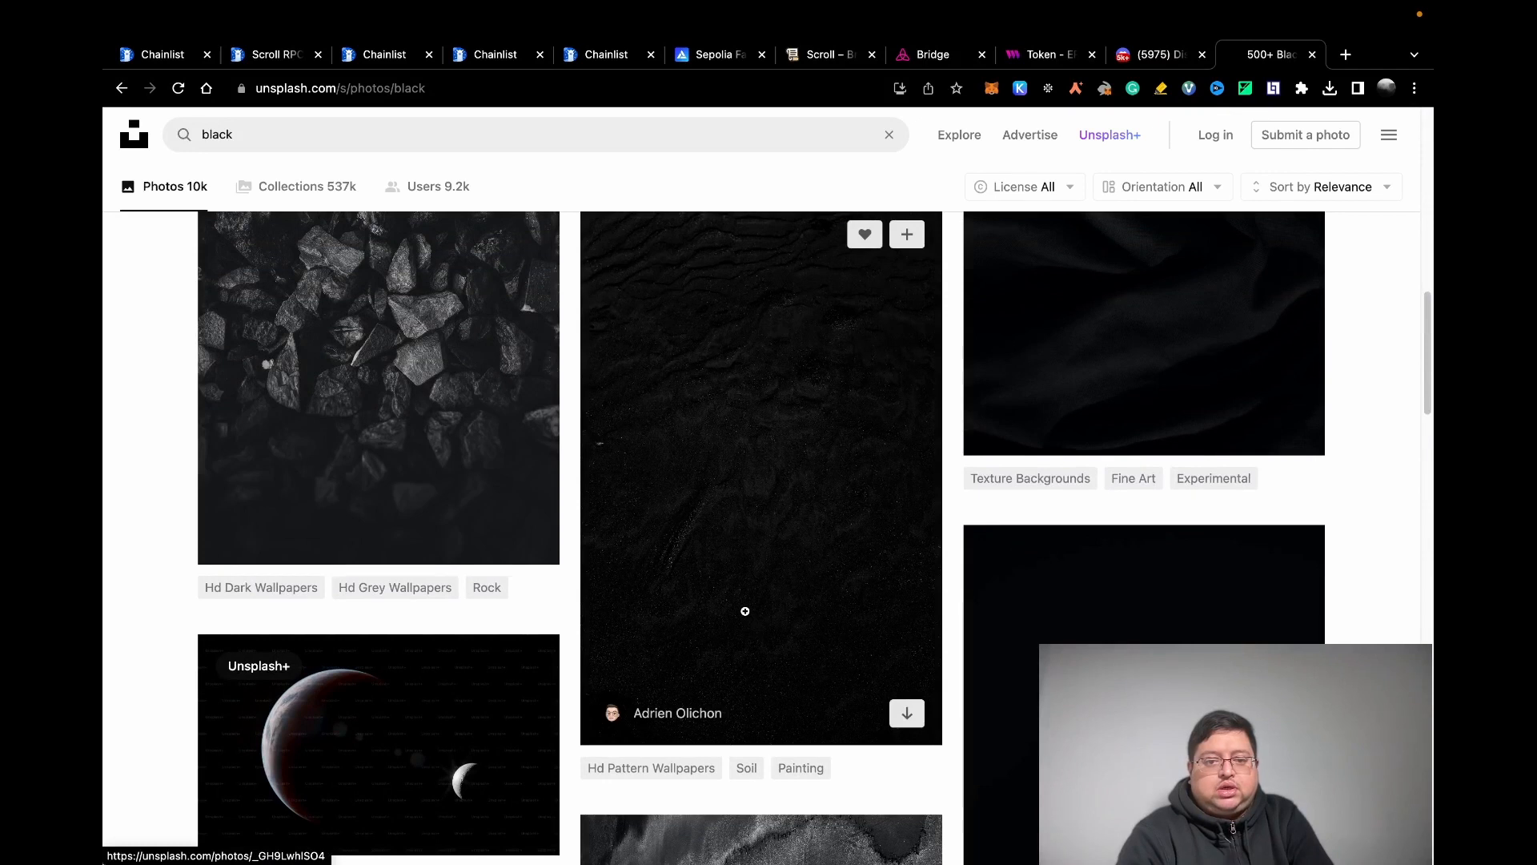
pyautogui.click(907, 712)
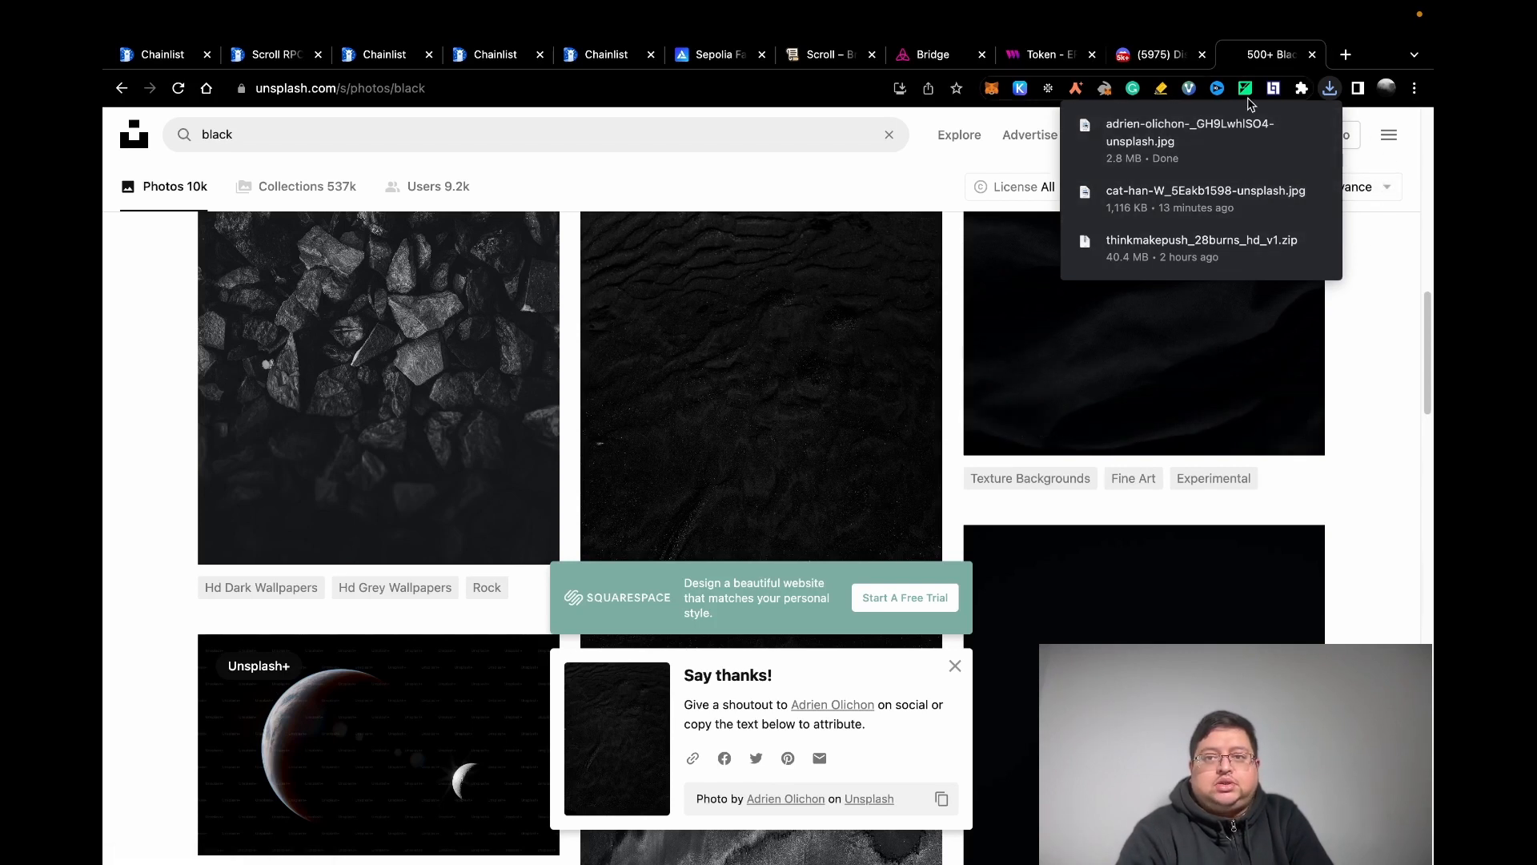
# Return to the thirdweb contract parameters and upload the downloaded Unsplash photo as the token's image.
pyautogui.click(1156, 56)
pyautogui.click(1037, 55)
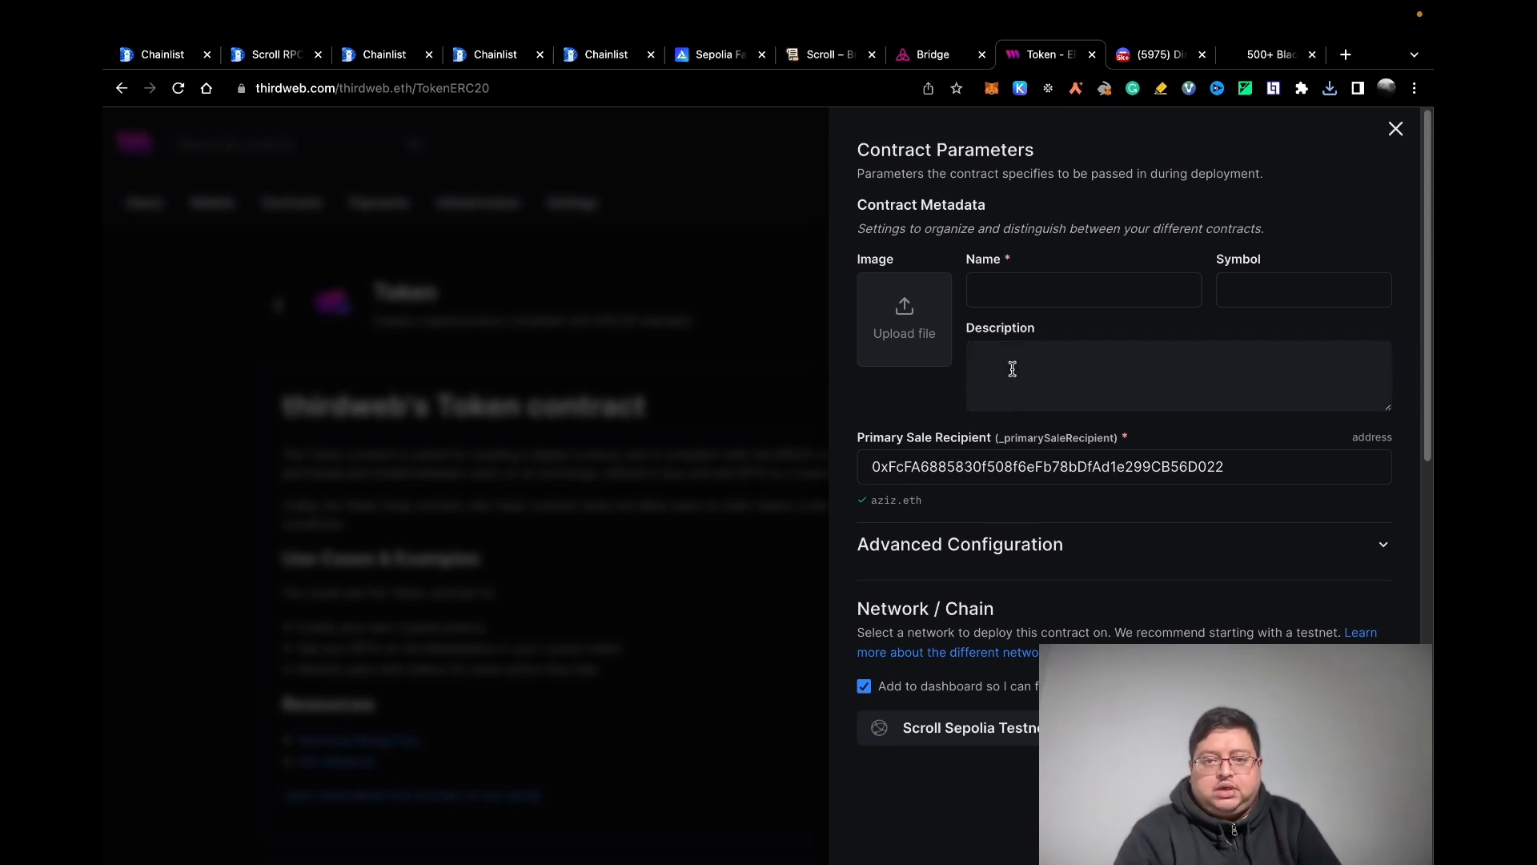
pyautogui.click(905, 310)
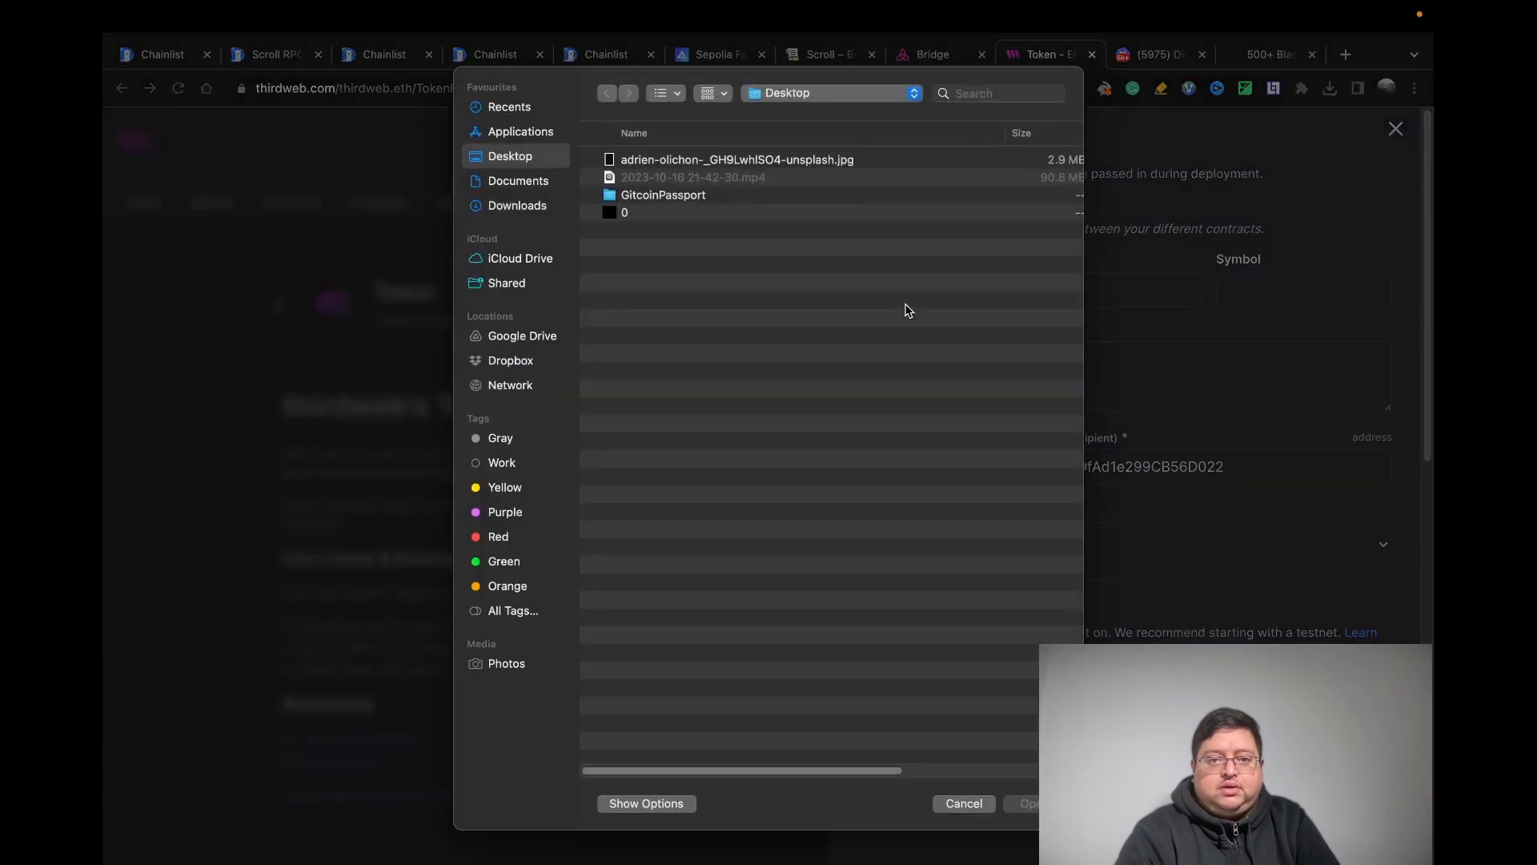
pyautogui.doubleClick(728, 160)
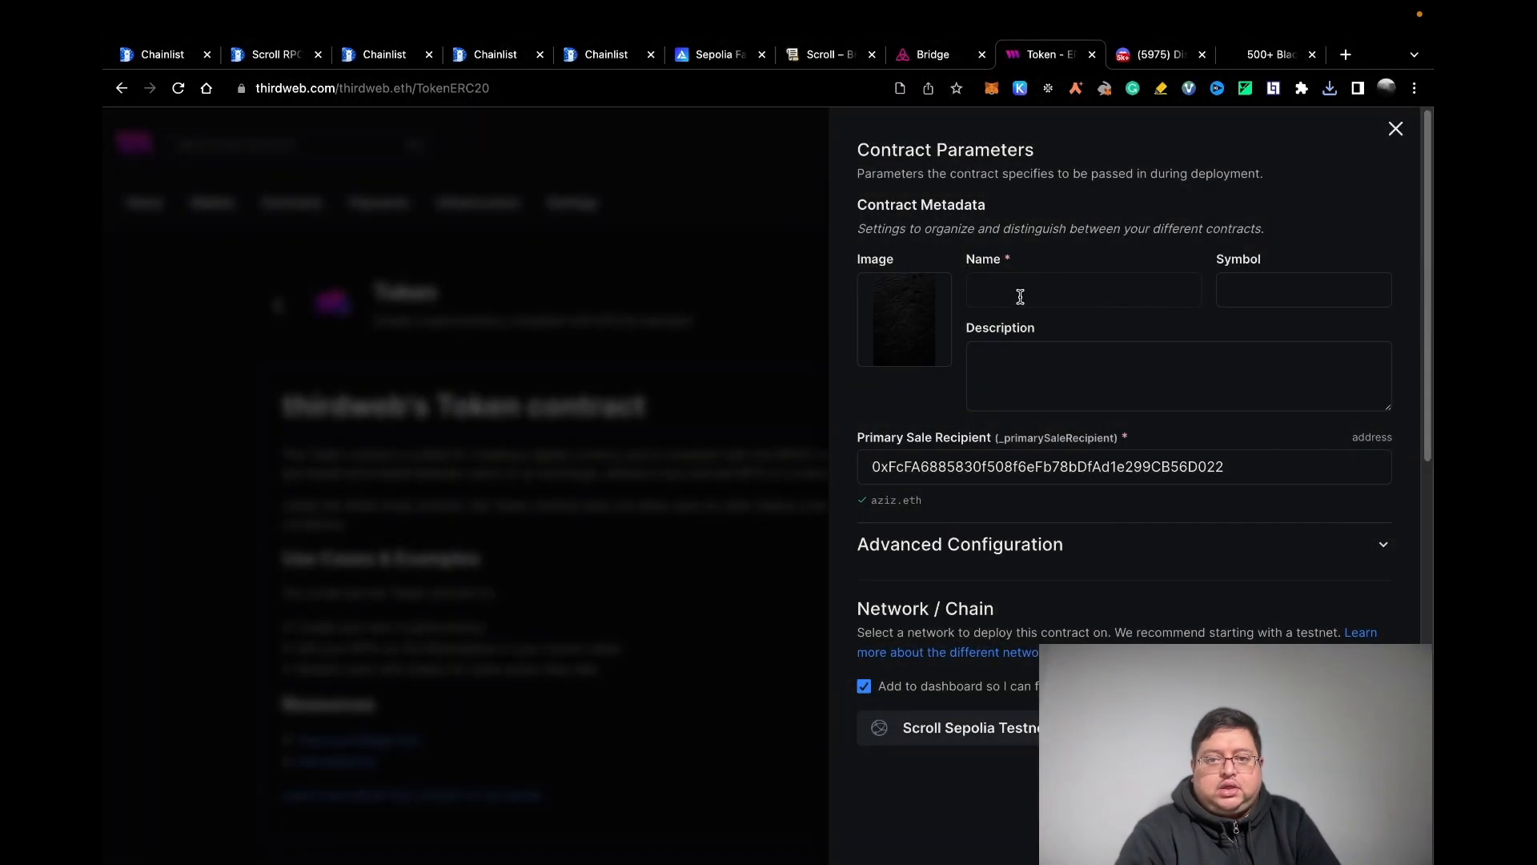
# Fill in the contract metadata with name Test, symbol TST and description "This is a test".
pyautogui.click(1018, 288)
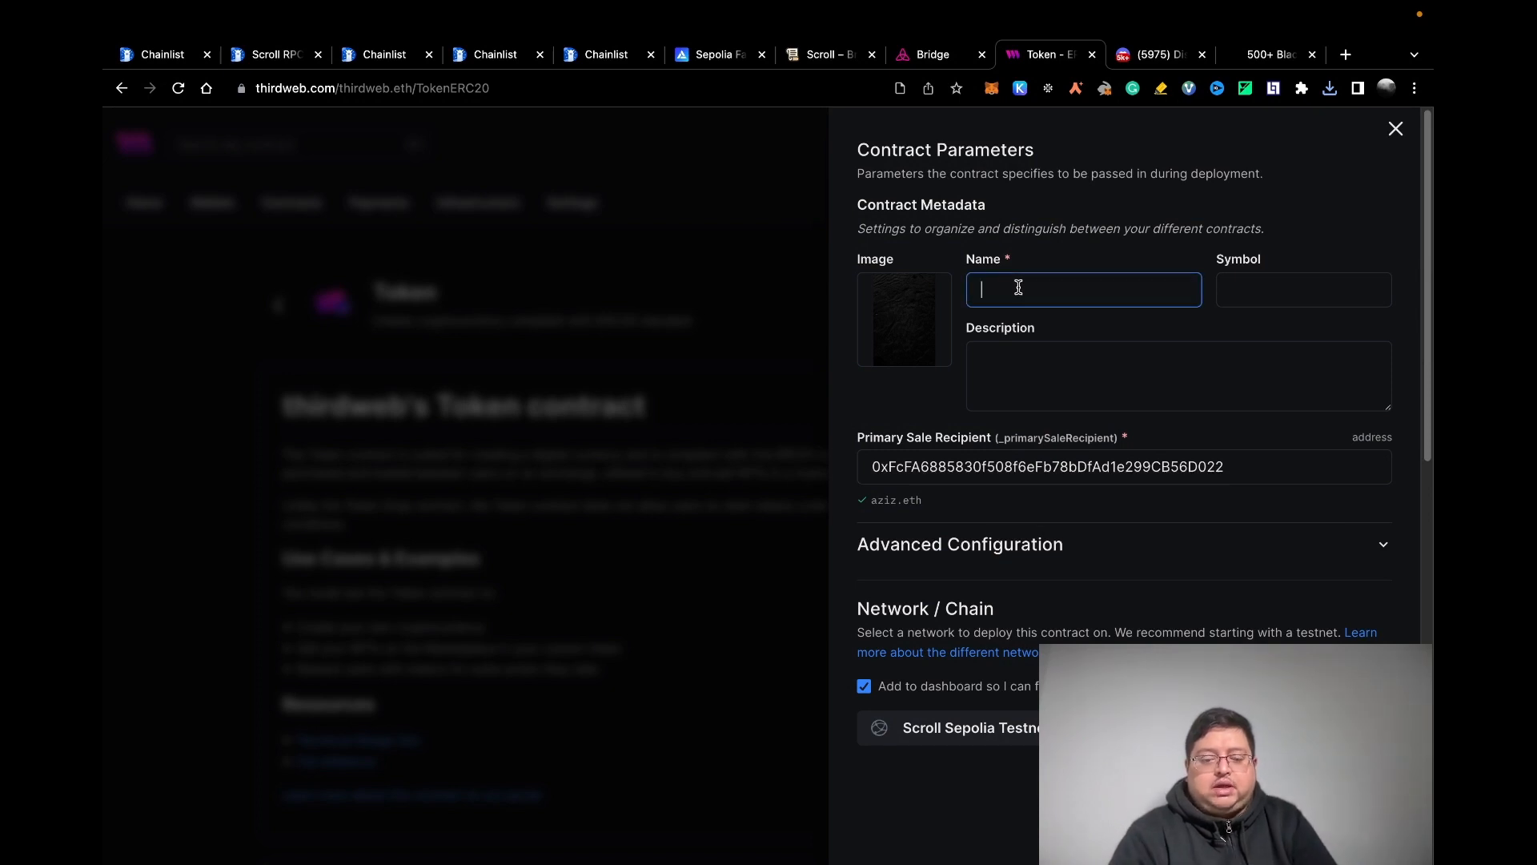
pyautogui.write('Test')
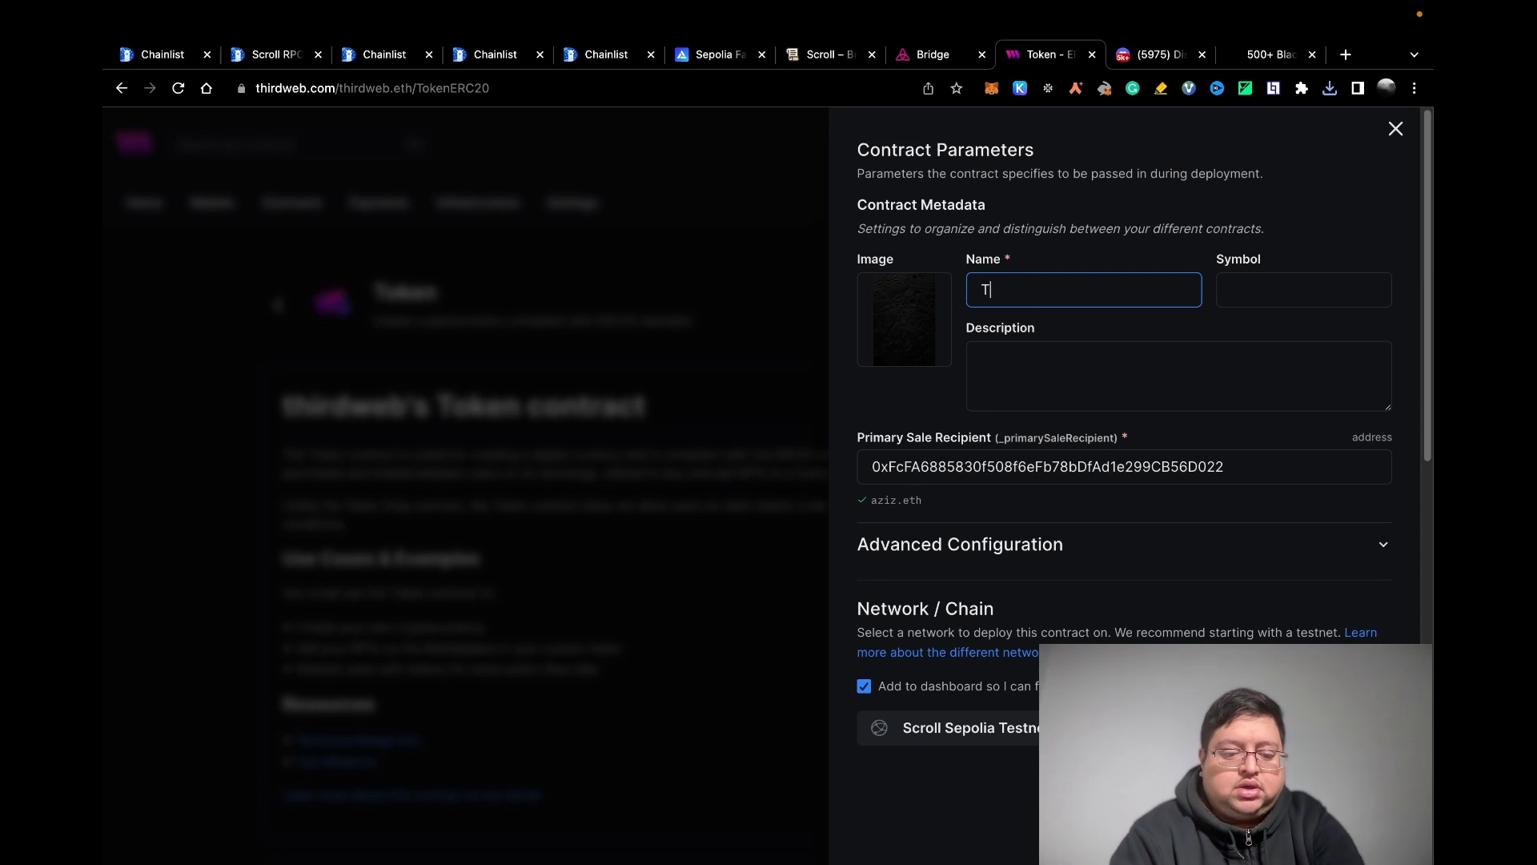
pyautogui.click(1287, 297)
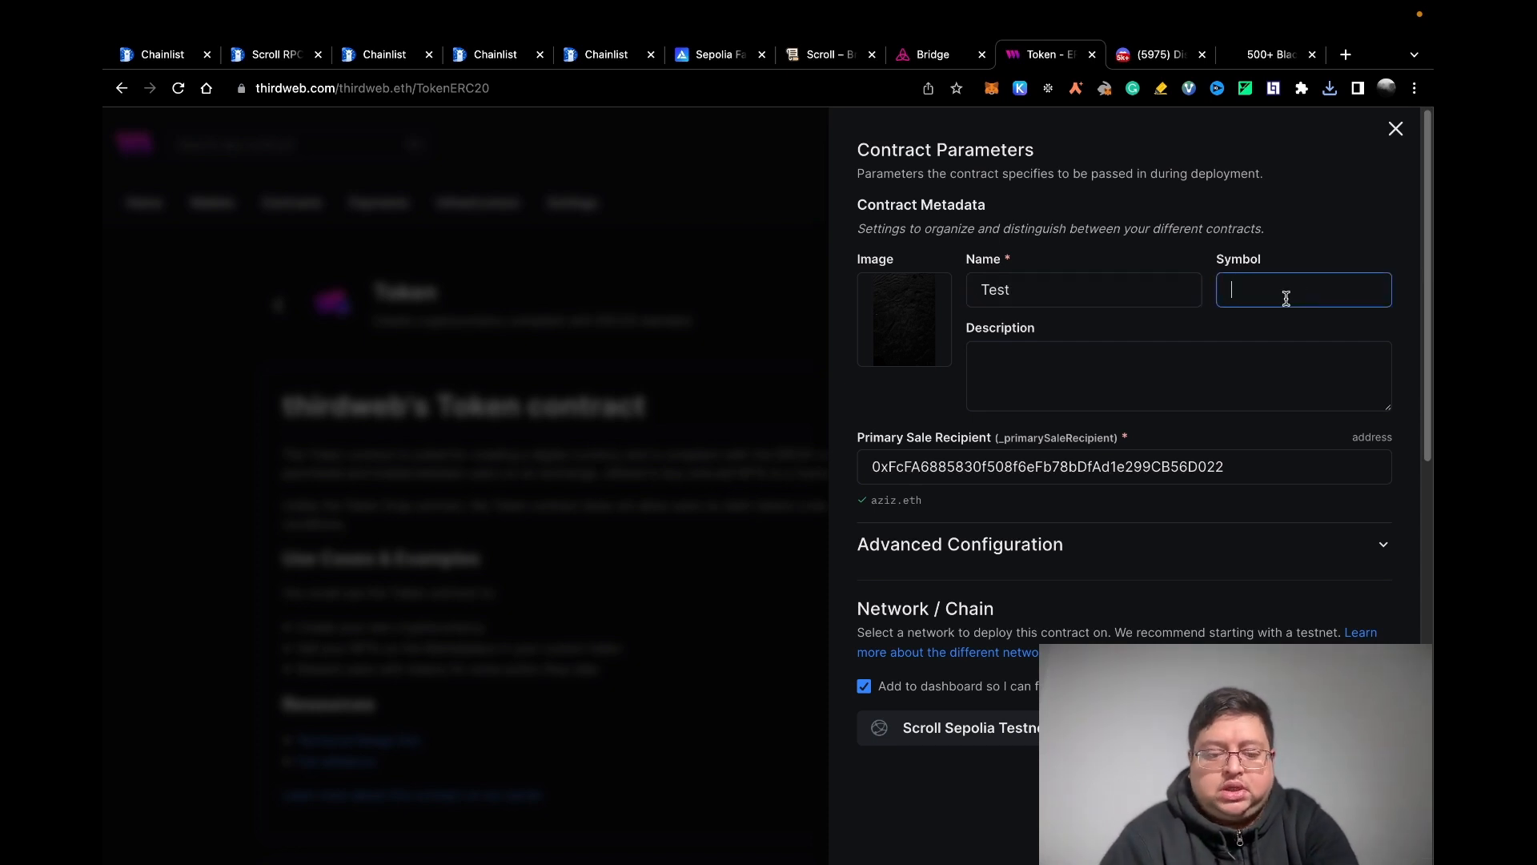
pyautogui.write('TST')
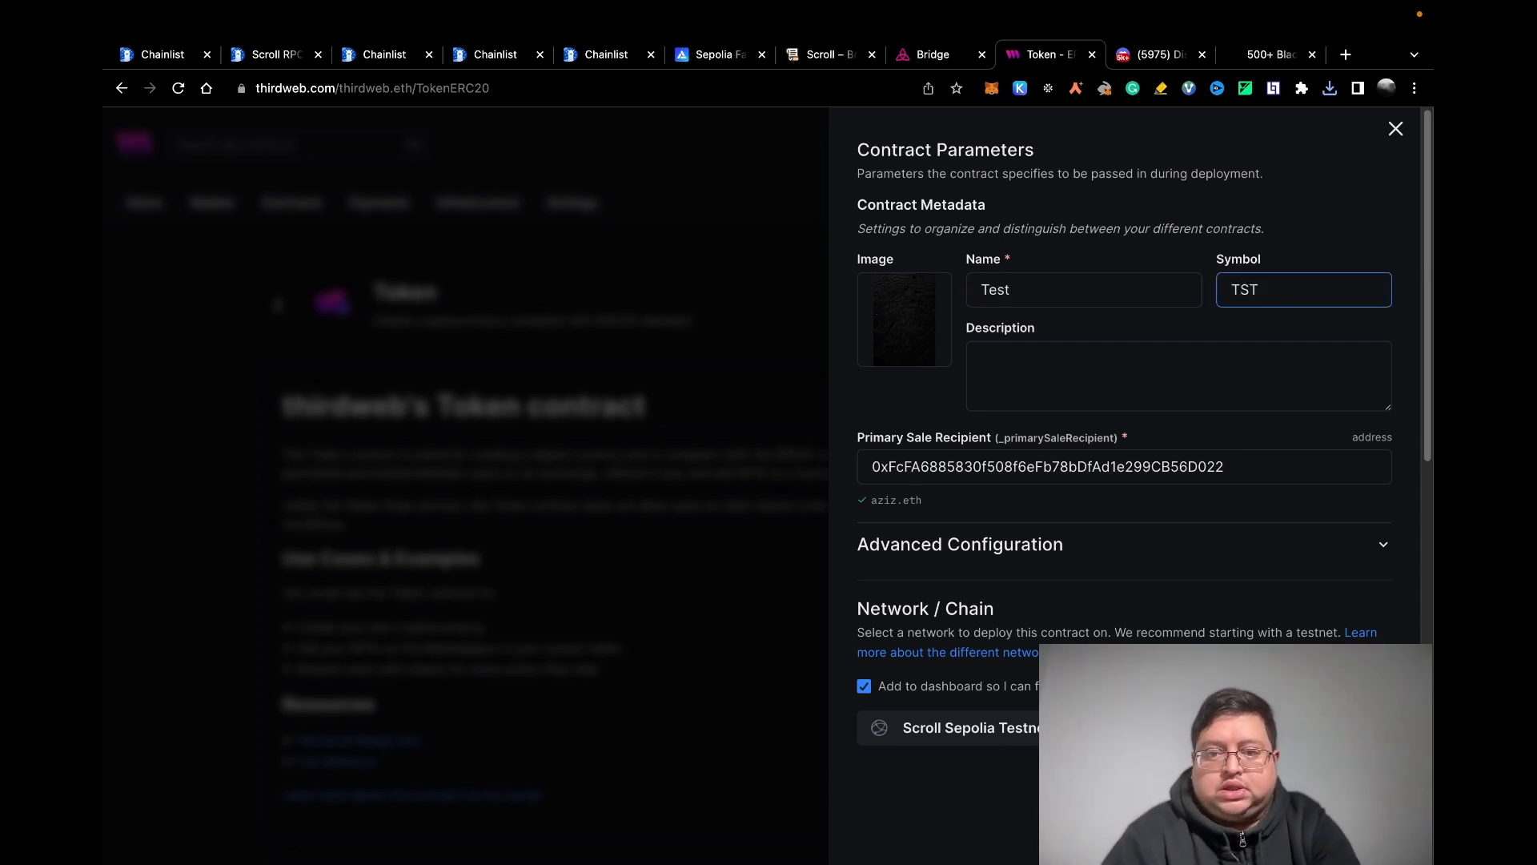
pyautogui.click(1174, 377)
pyautogui.write('Th')
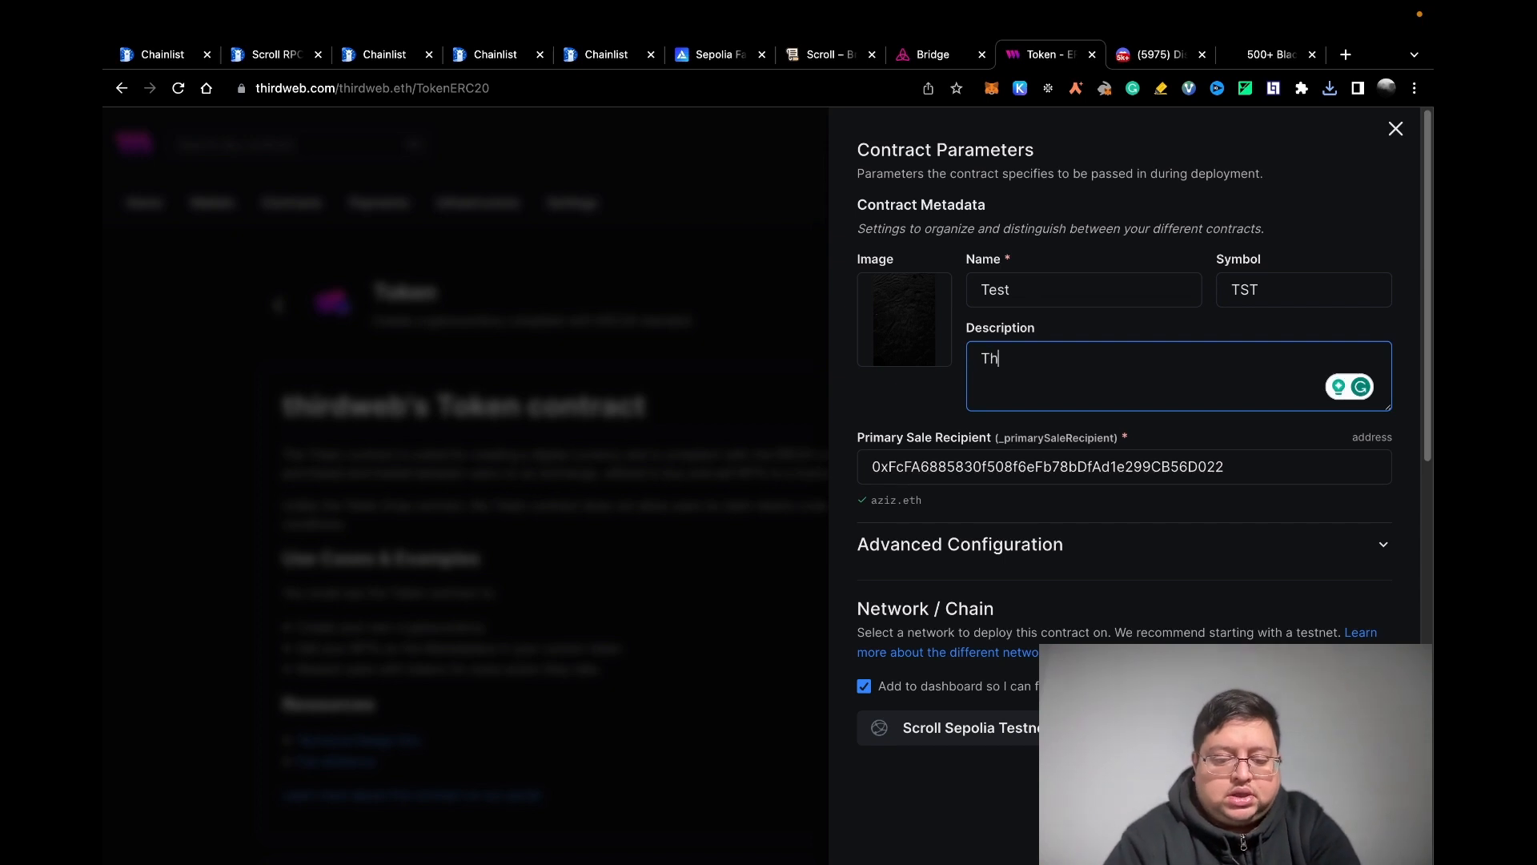
pyautogui.write('is is a test')
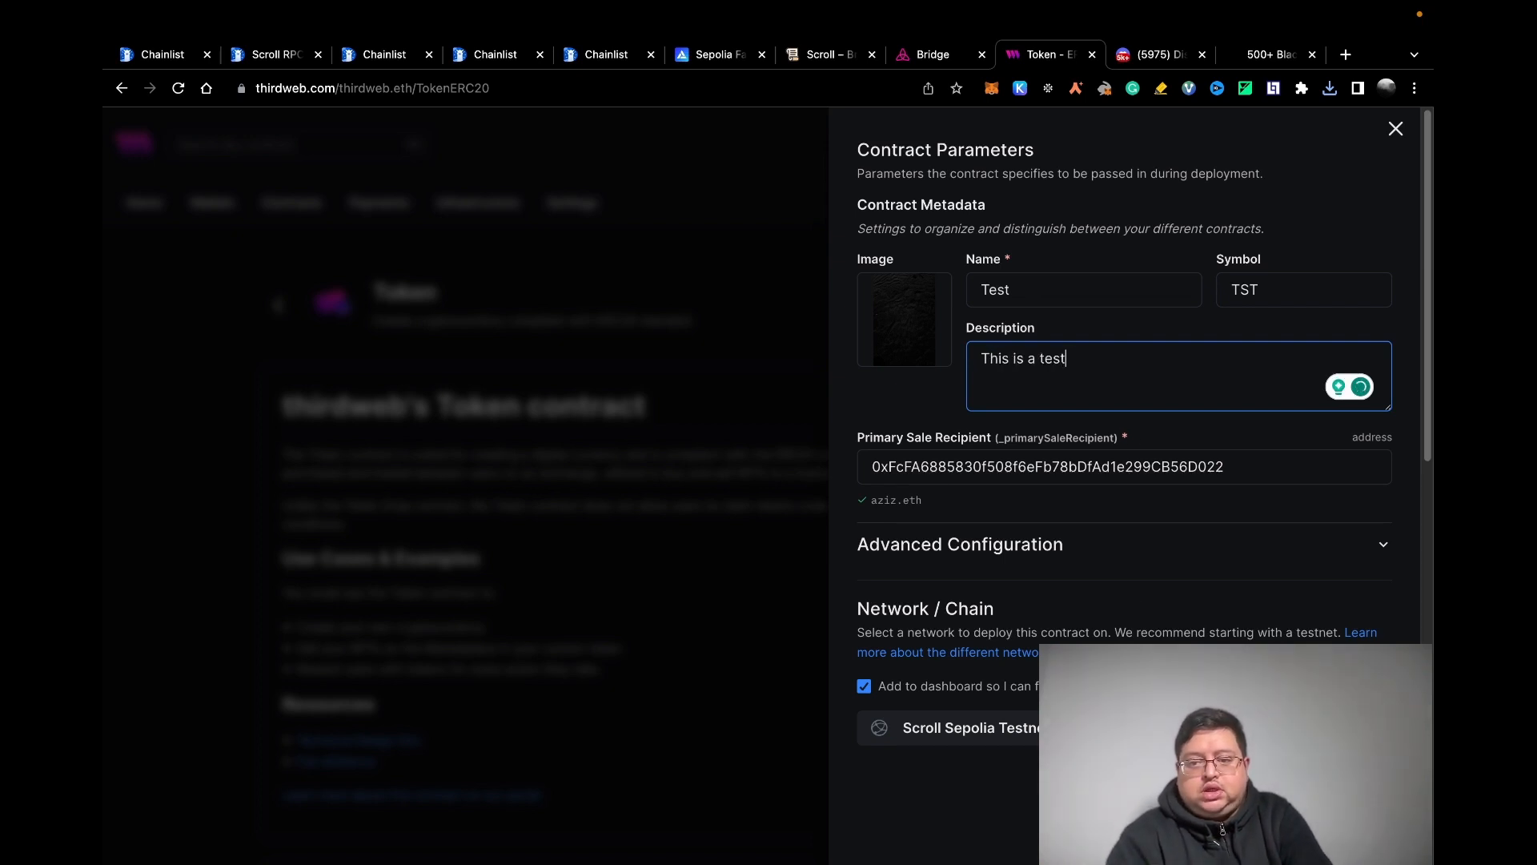
# Deploy the Test contract to Scroll Sepolia Testnet, approving the transaction and the dashboard signature request in MetaMask.
pyautogui.click(1329, 728)
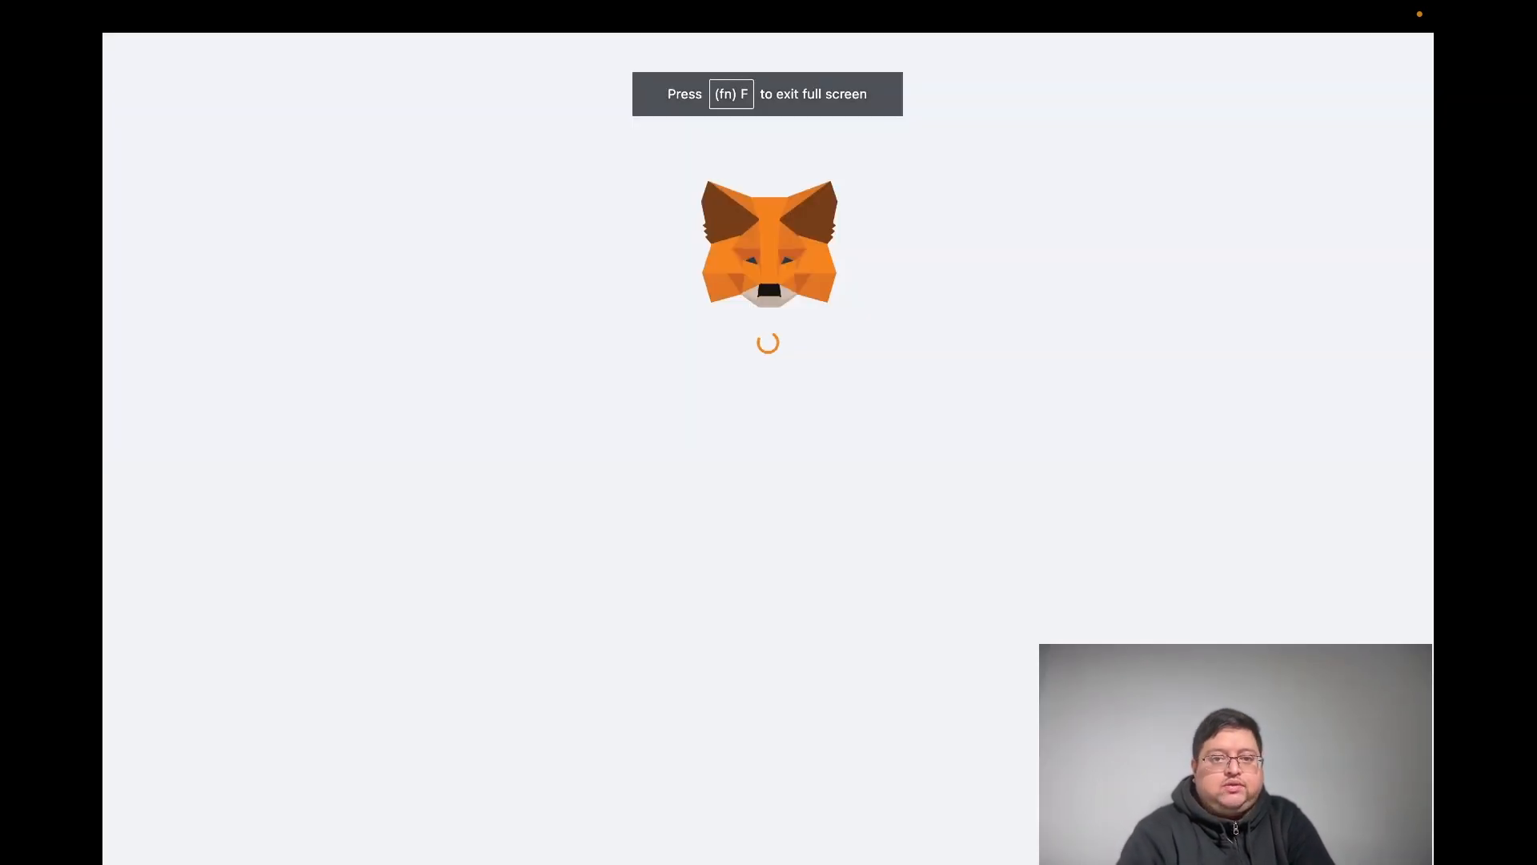
pyautogui.click(855, 680)
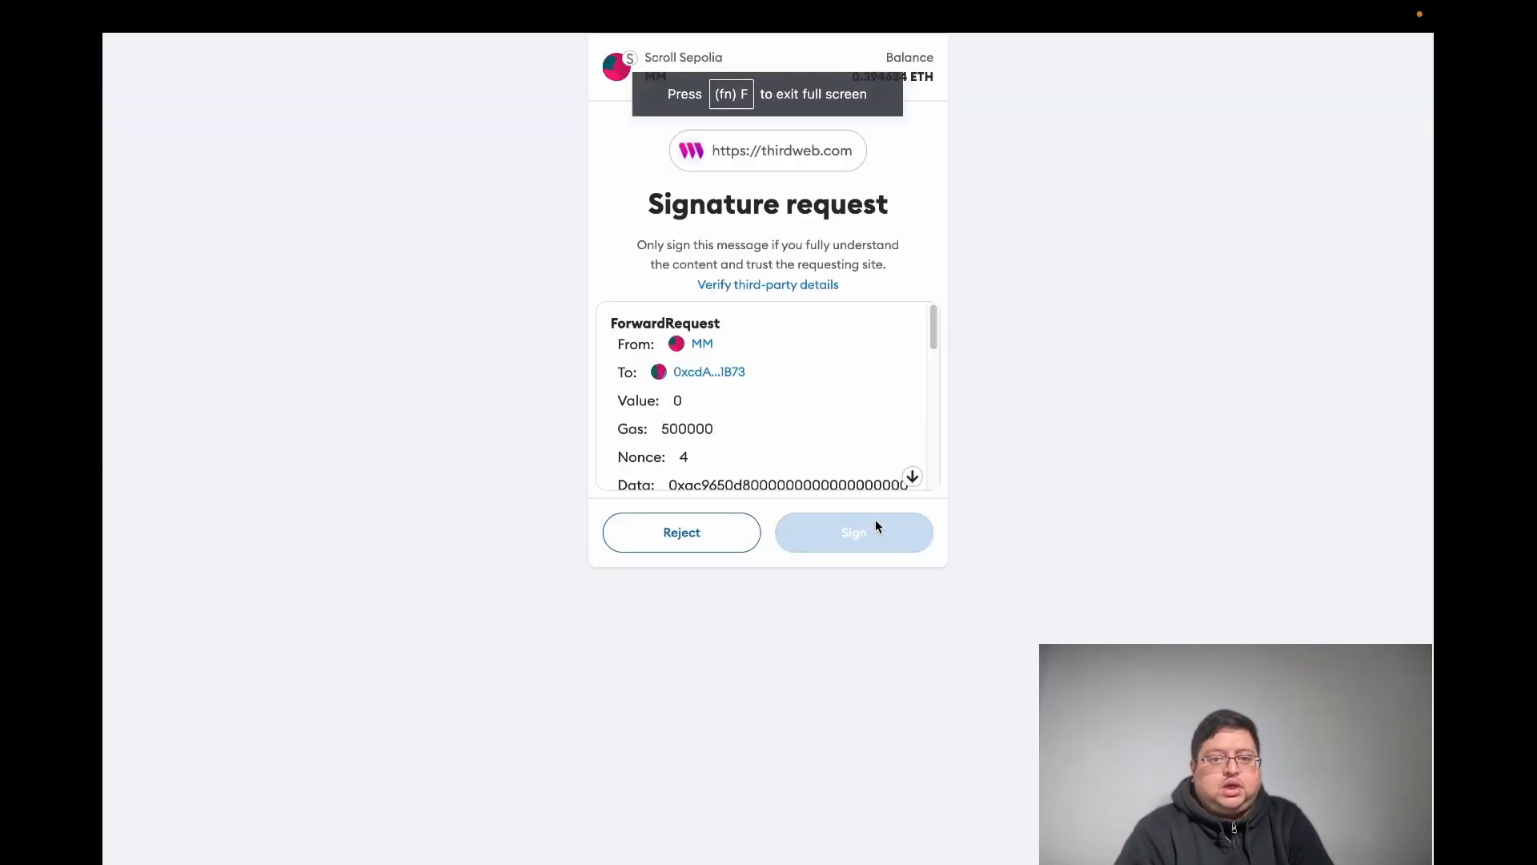
pyautogui.click(914, 478)
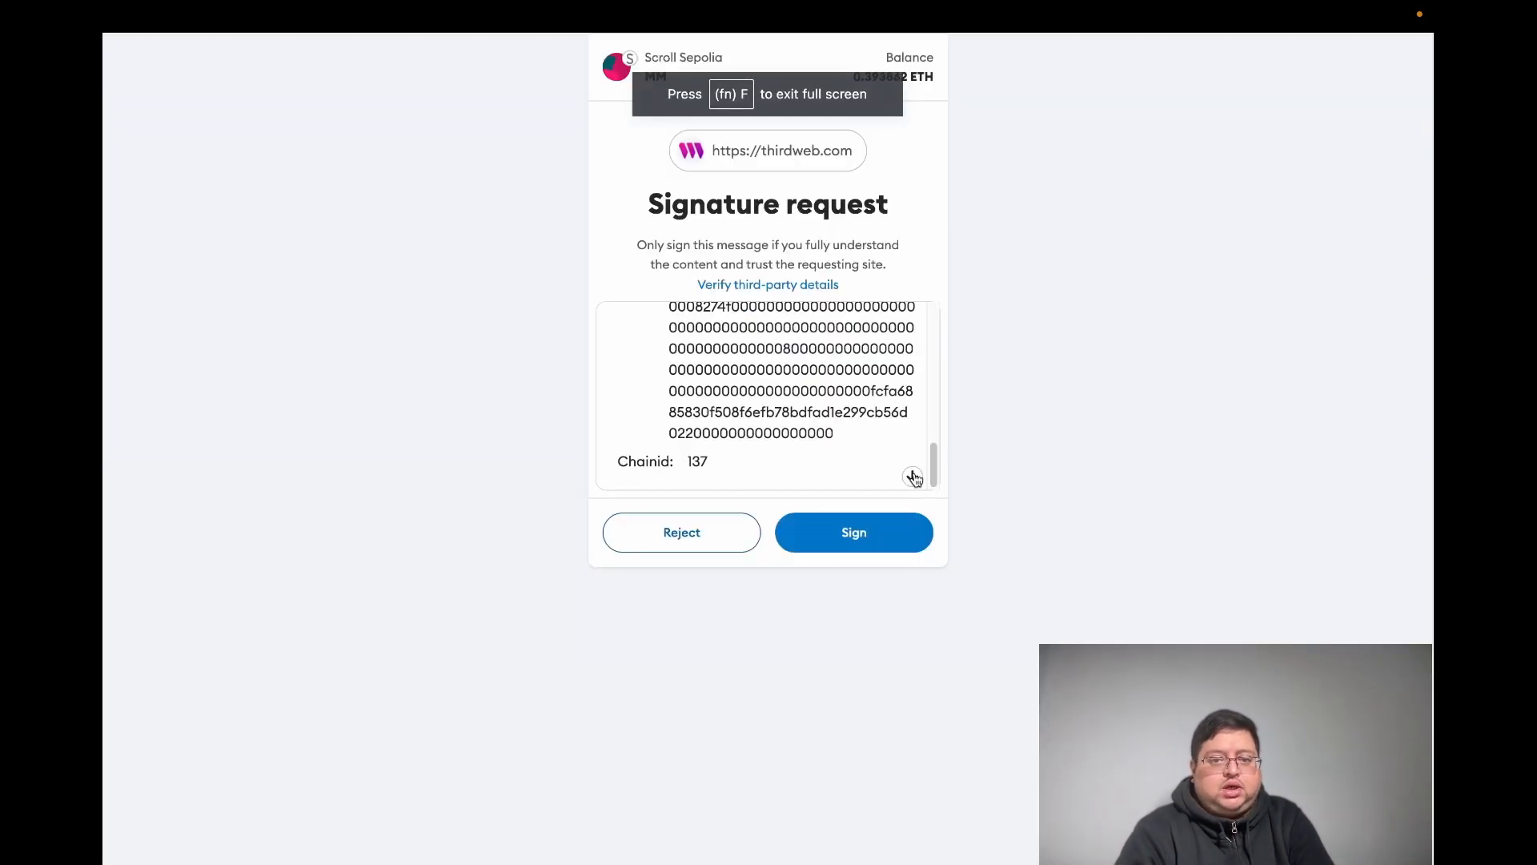
pyautogui.click(853, 532)
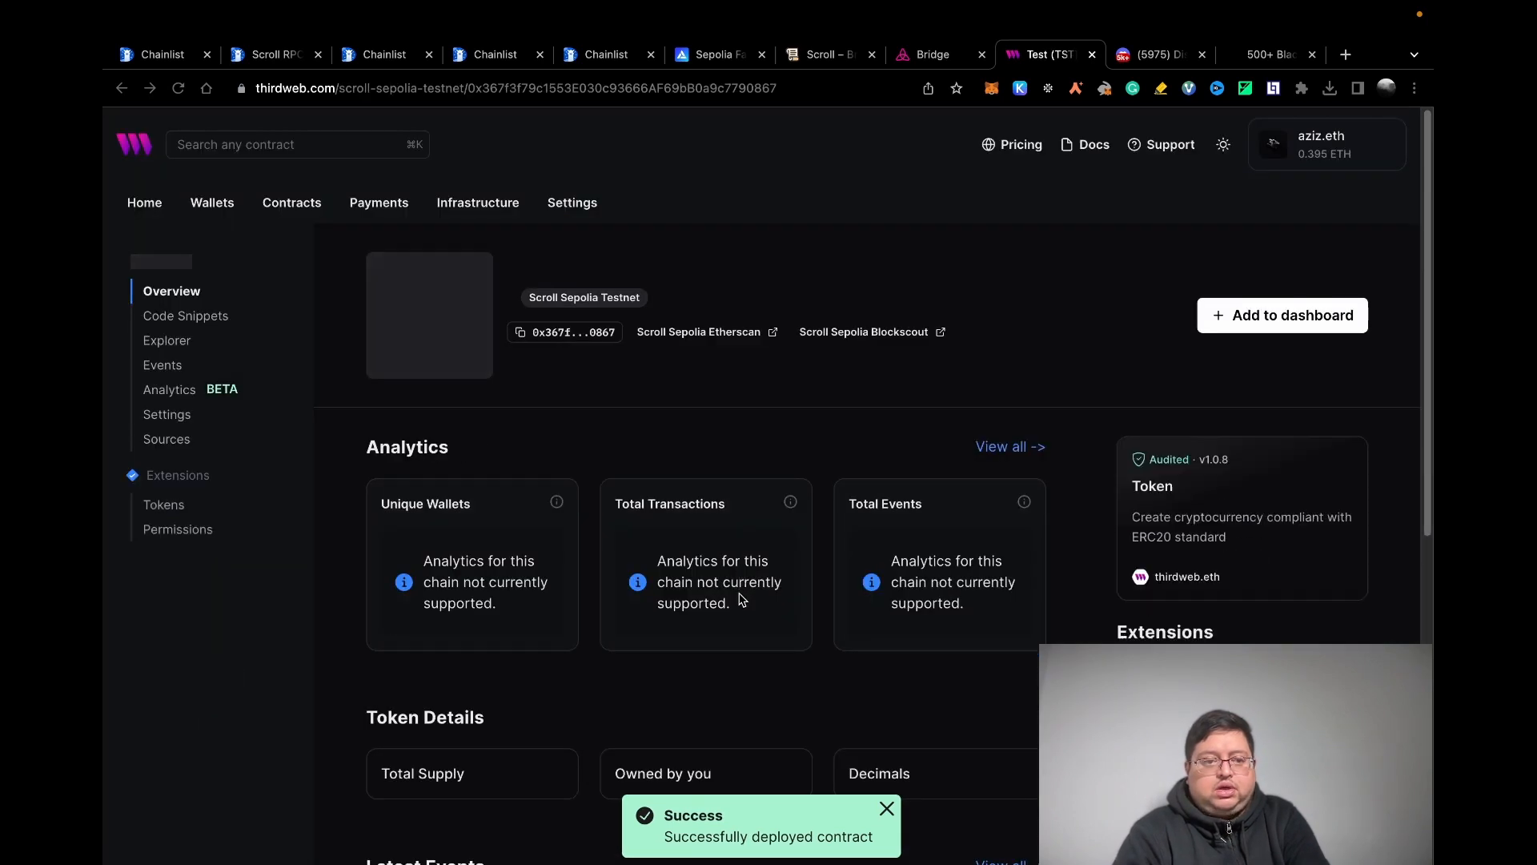
pyautogui.scroll(-2, 745, 606)
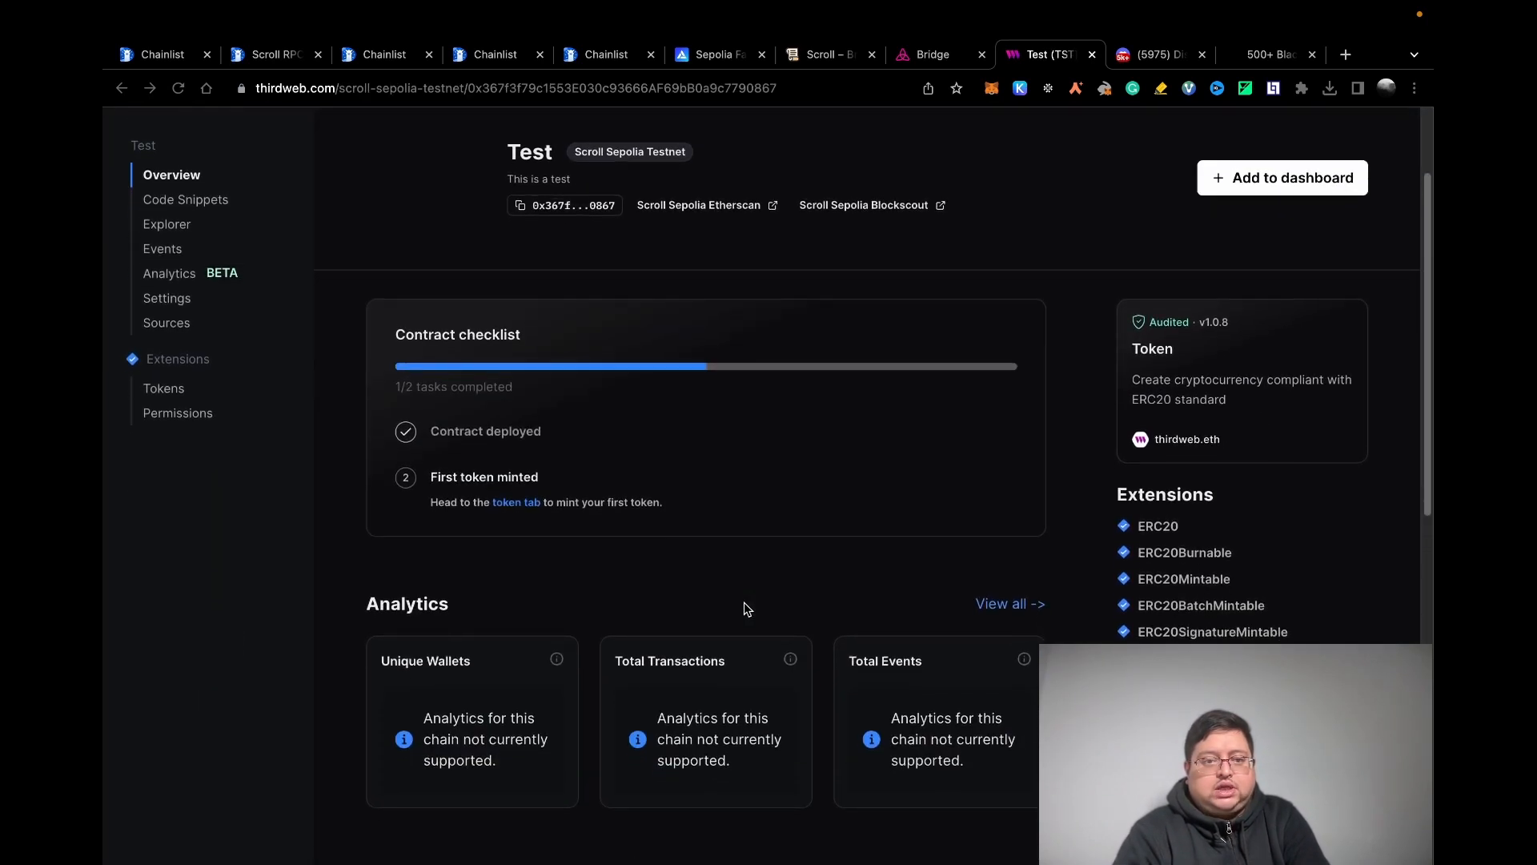
pyautogui.scroll(-1, 744, 608)
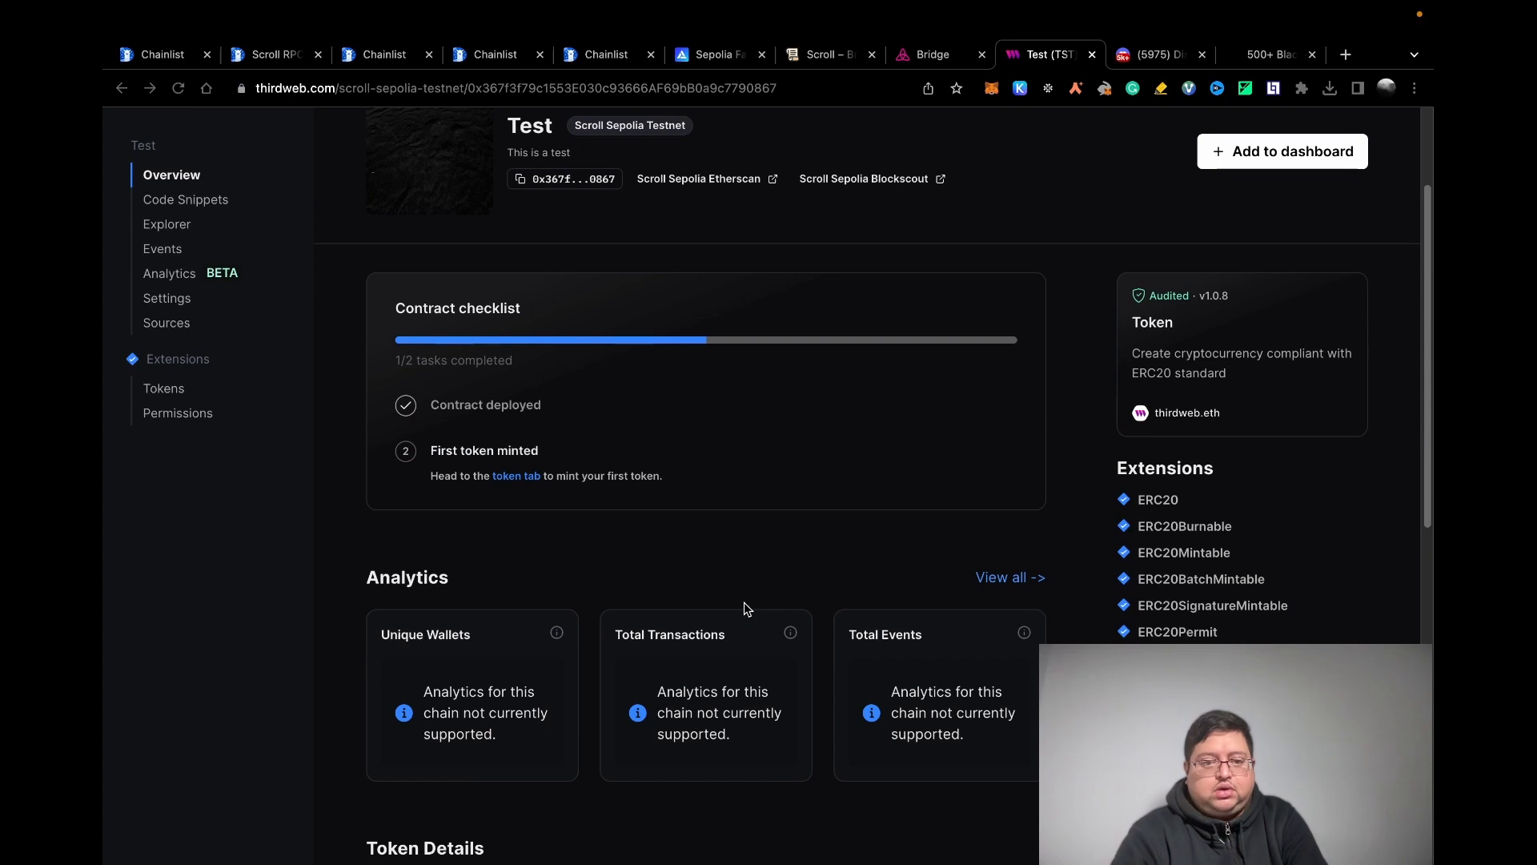
# Look over the deployed Test contract's overview and open its token management page.
pyautogui.scroll(-1, 745, 609)
pyautogui.scroll(1, 744, 608)
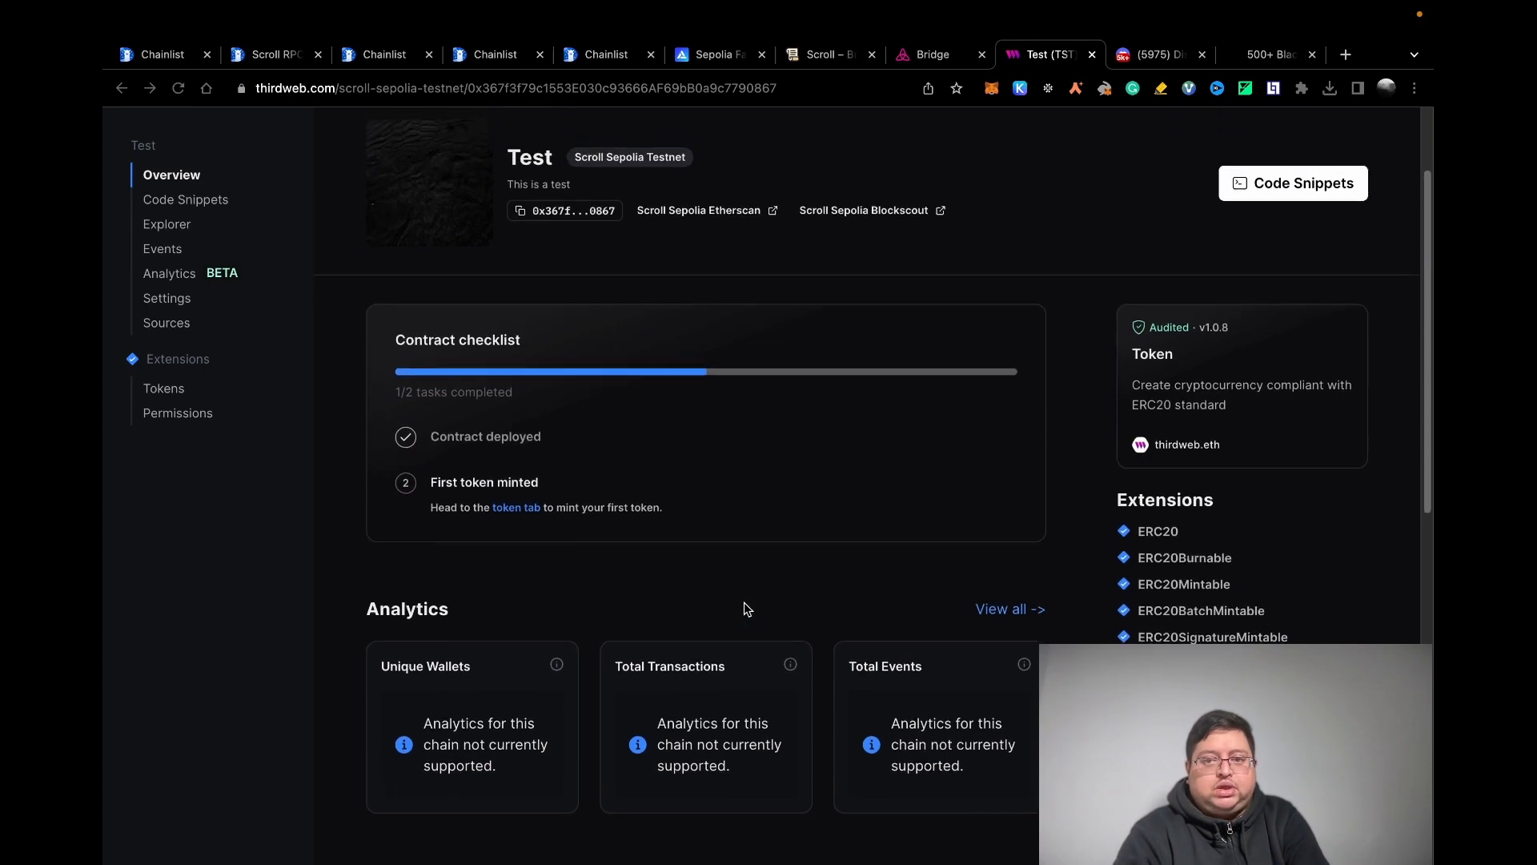
pyautogui.scroll(-1, 745, 609)
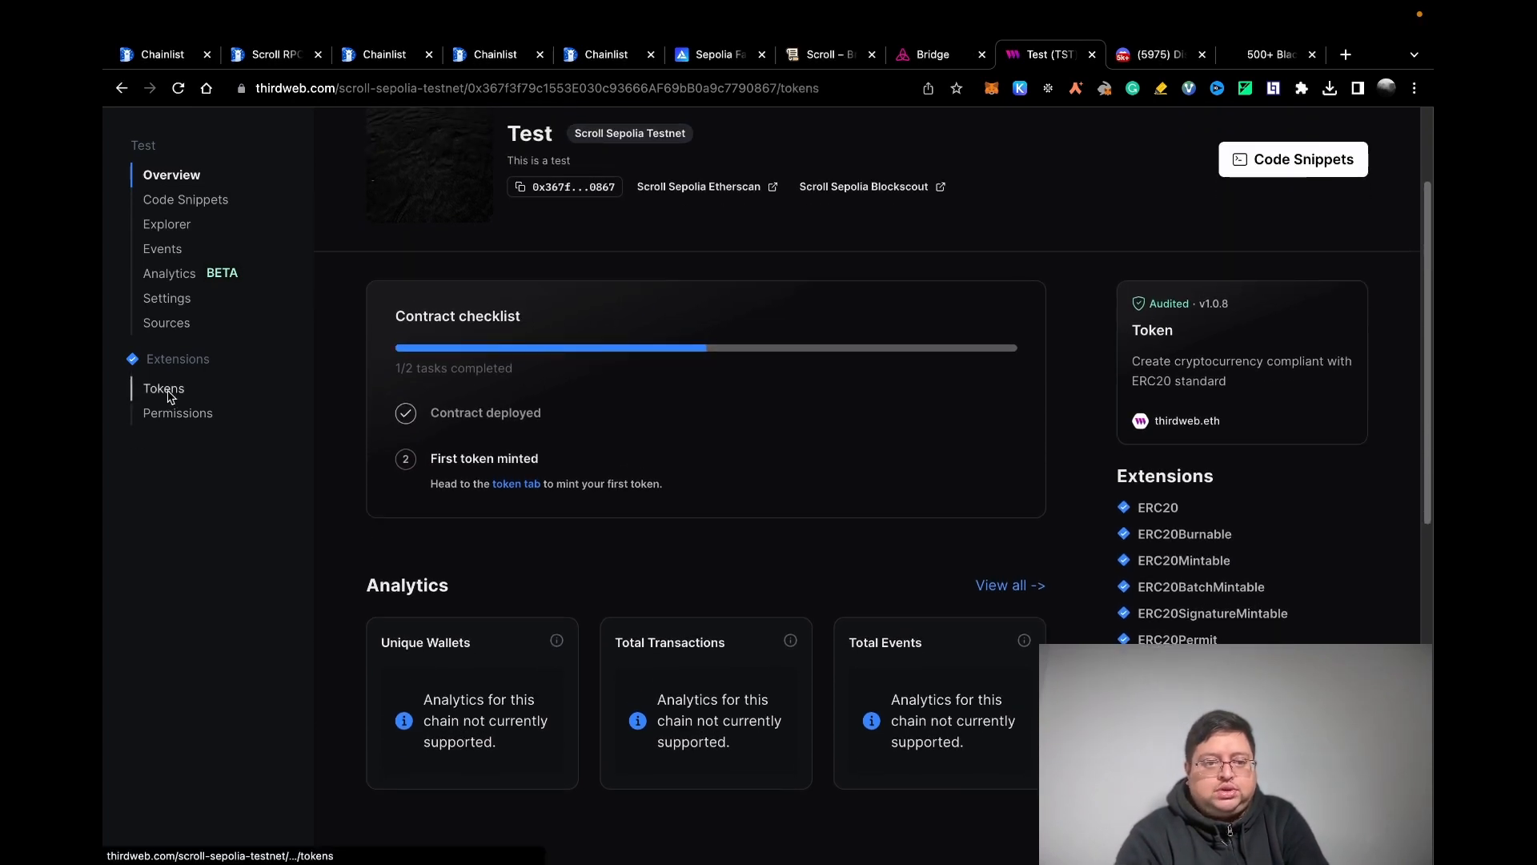
pyautogui.click(152, 390)
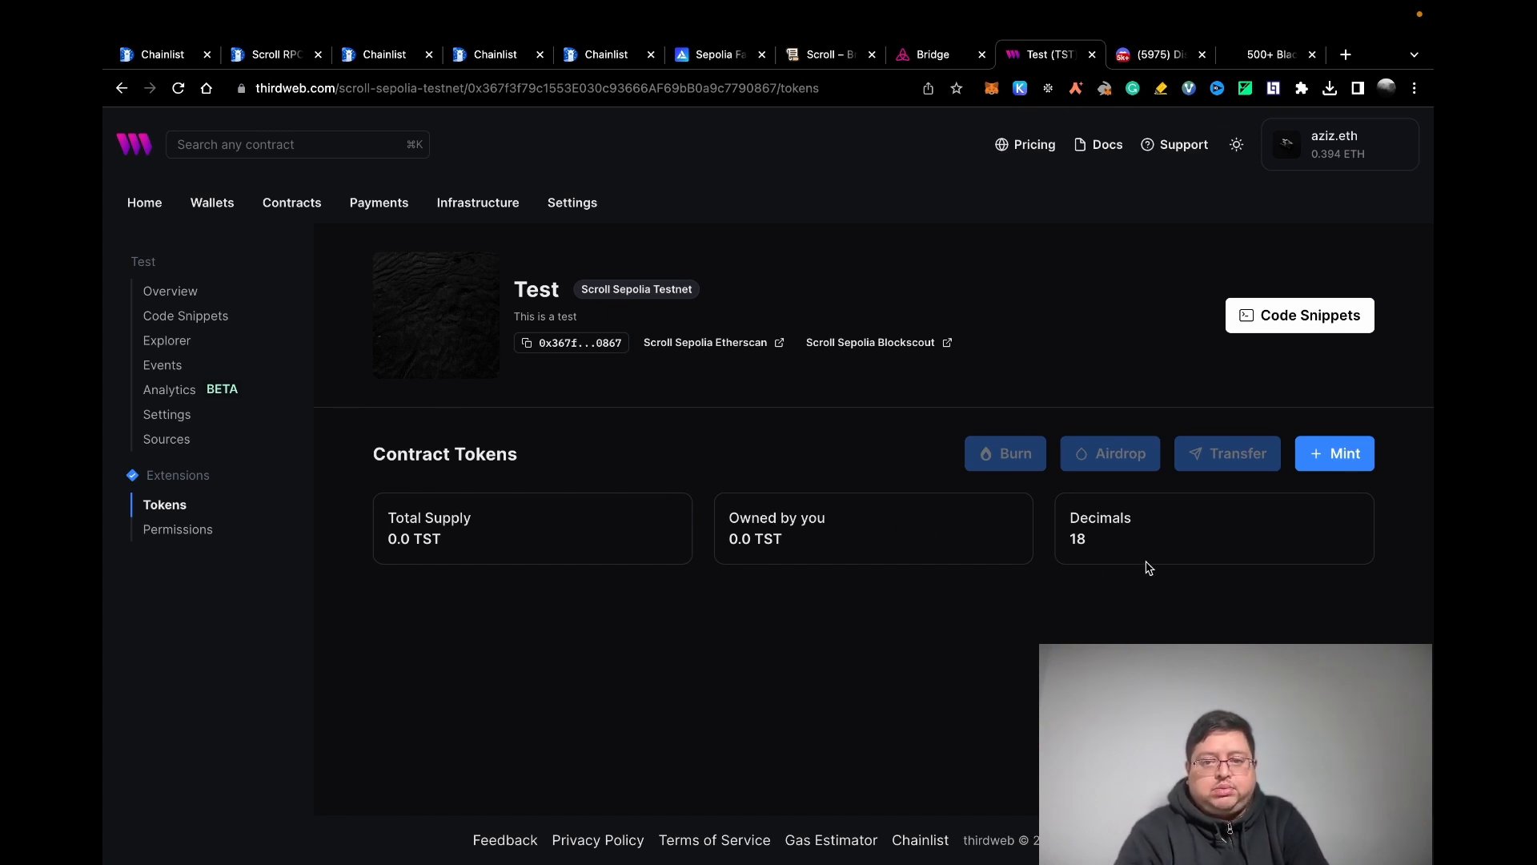
# Mint an additional supply of 10000 TST tokens and confirm the mint transaction in MetaMask.
pyautogui.click(1342, 453)
pyautogui.click(1019, 224)
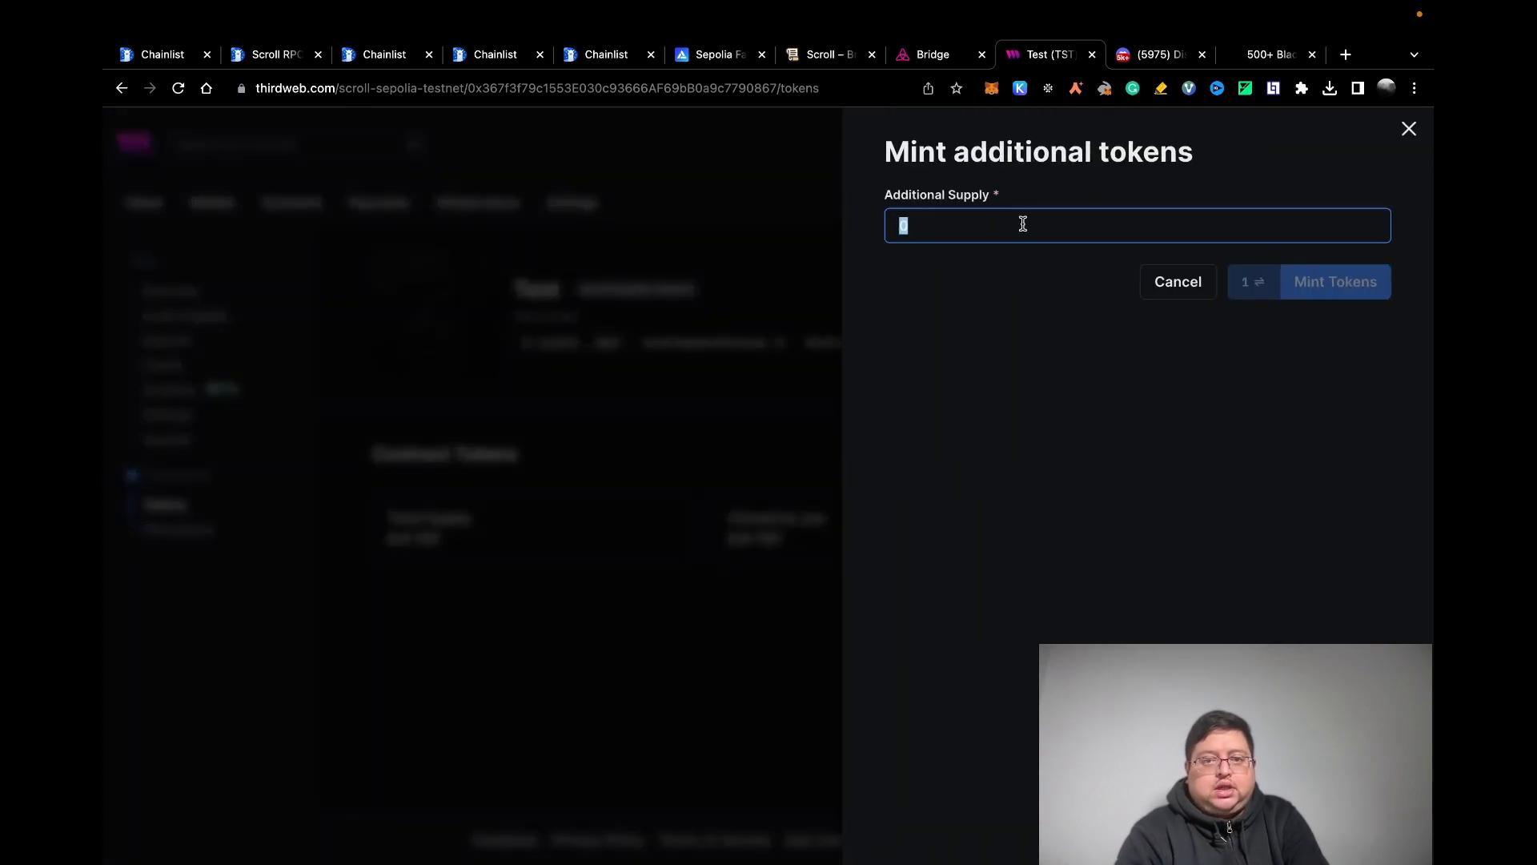
pyautogui.write('100')
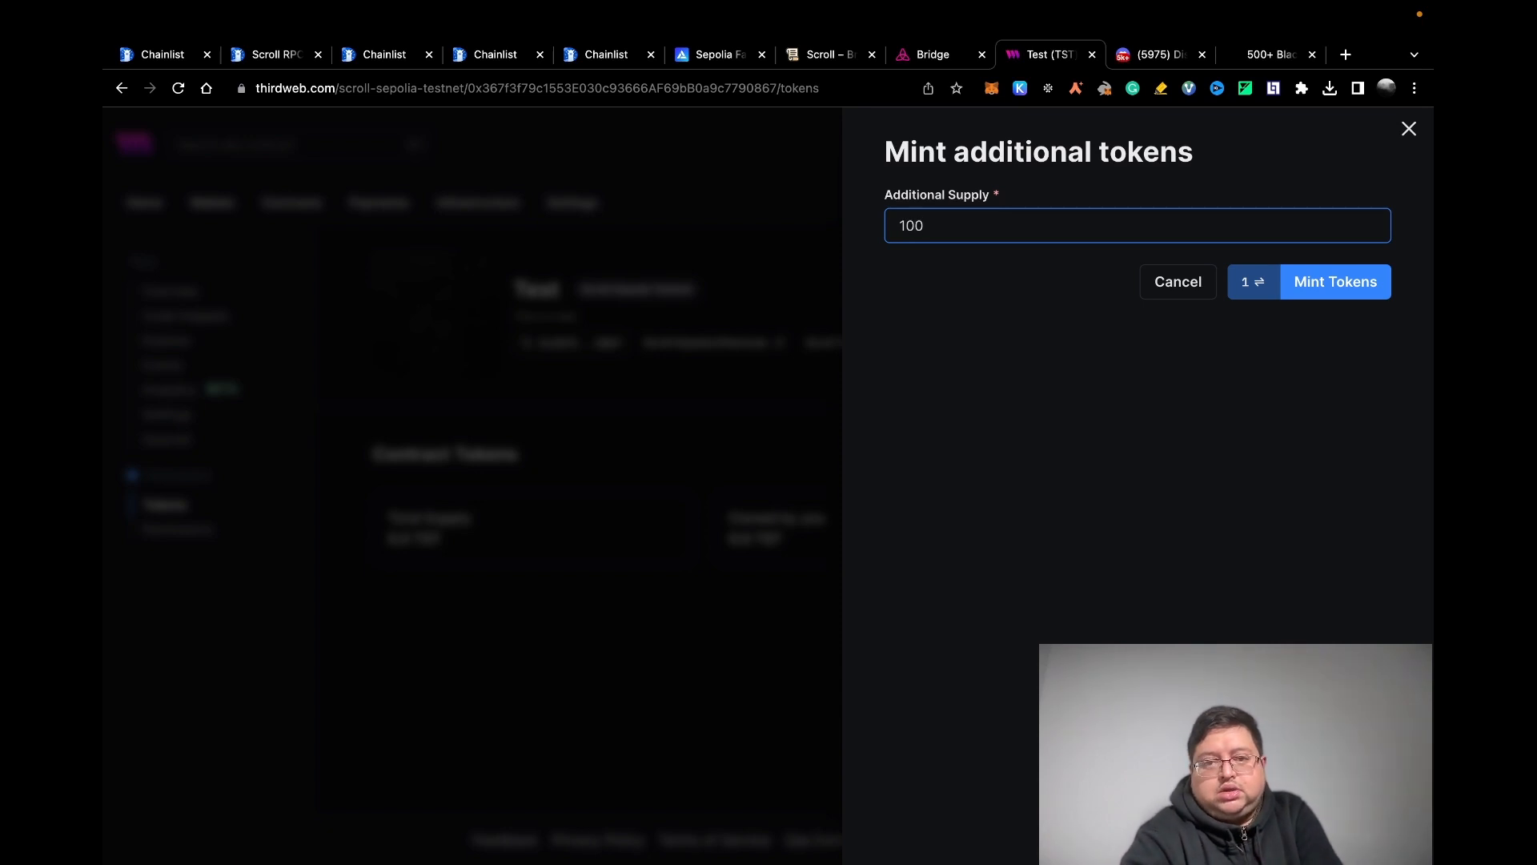
pyautogui.write('00')
pyautogui.click(1355, 284)
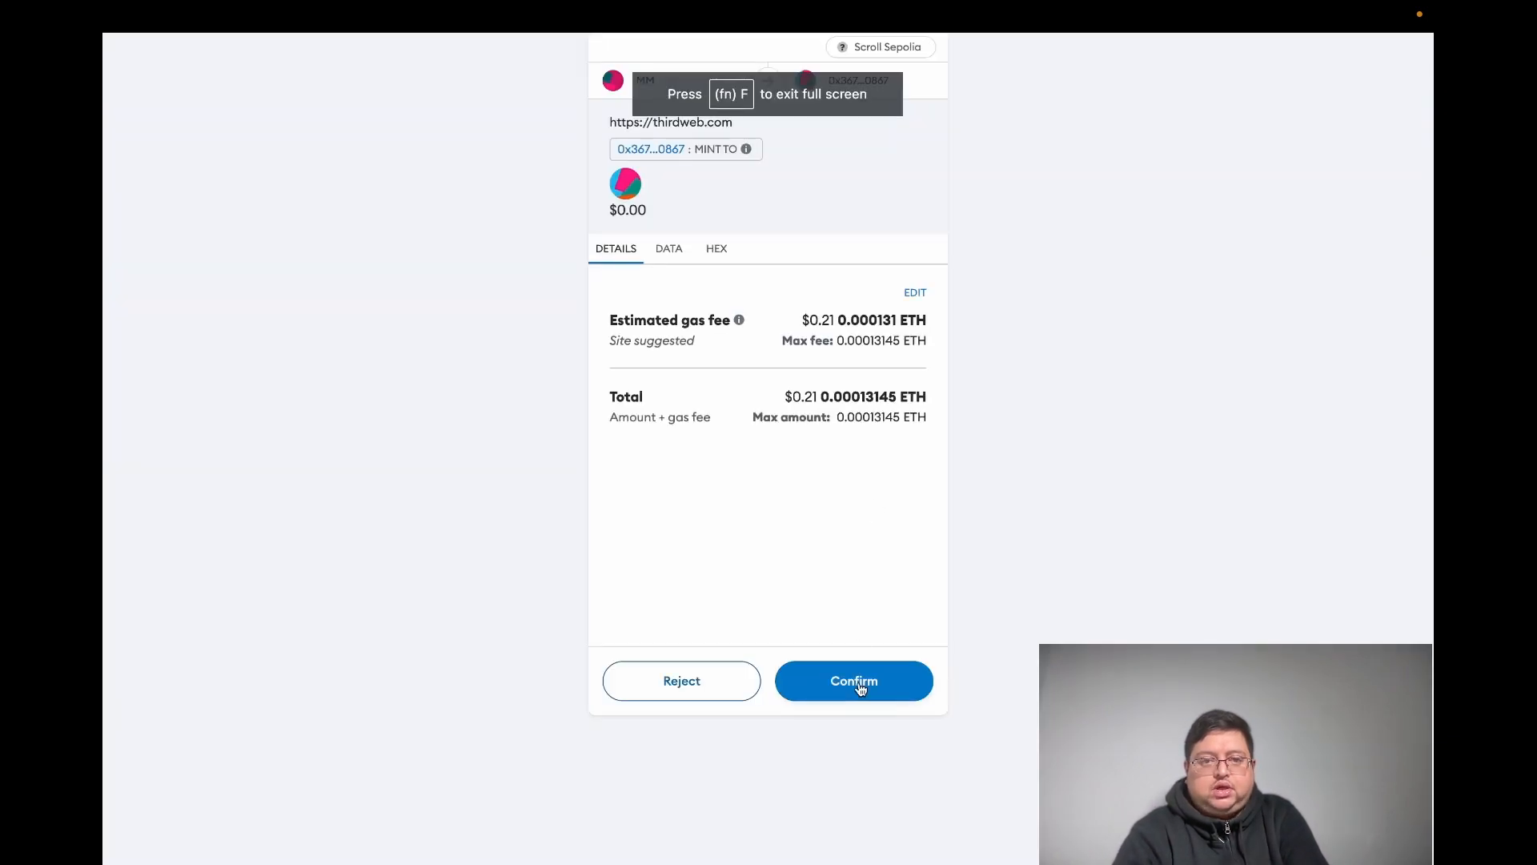
pyautogui.click(857, 682)
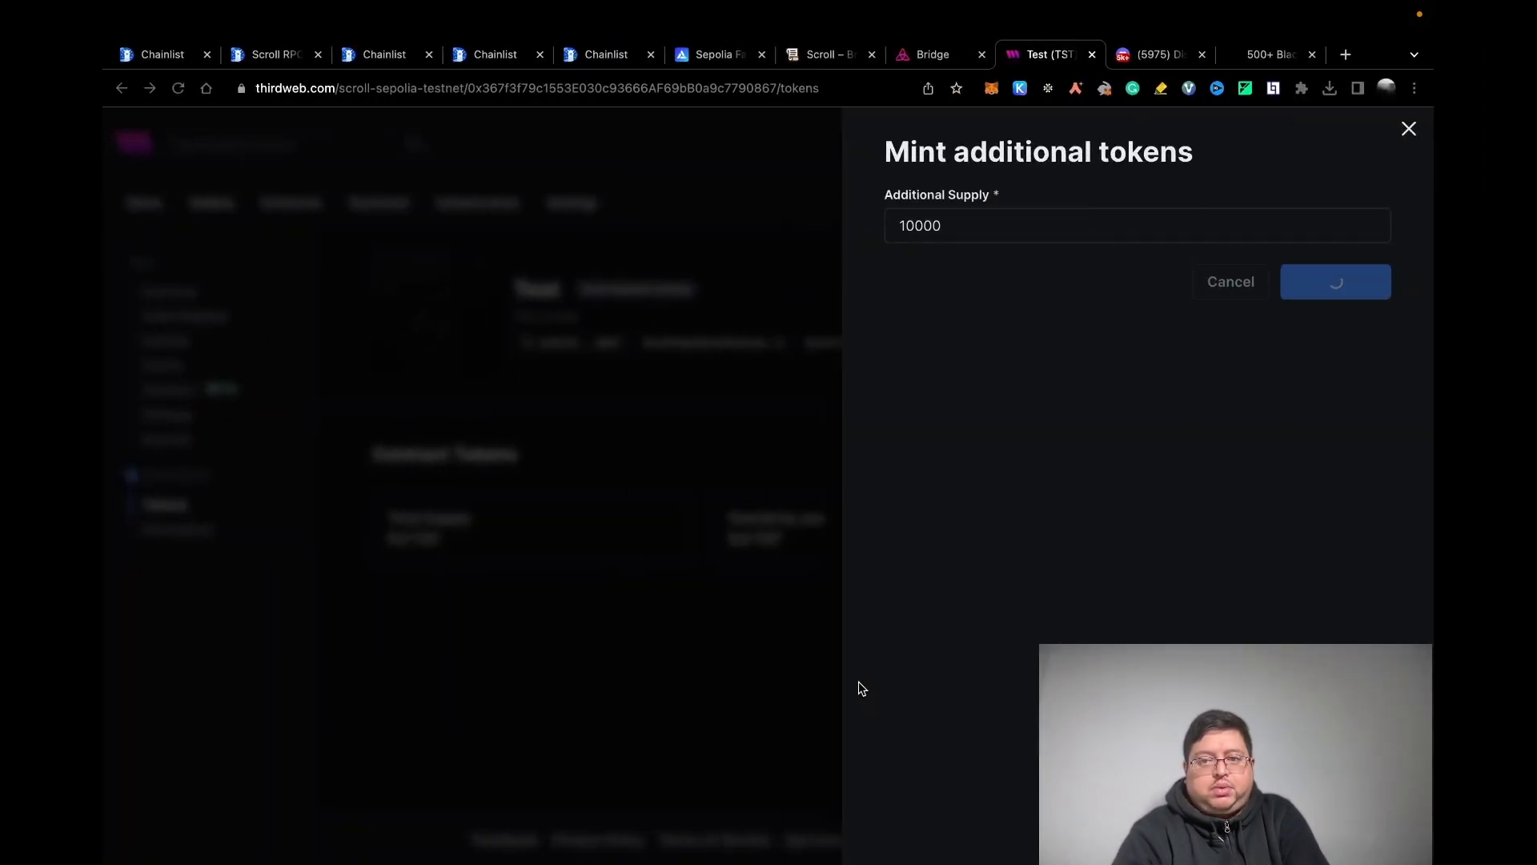